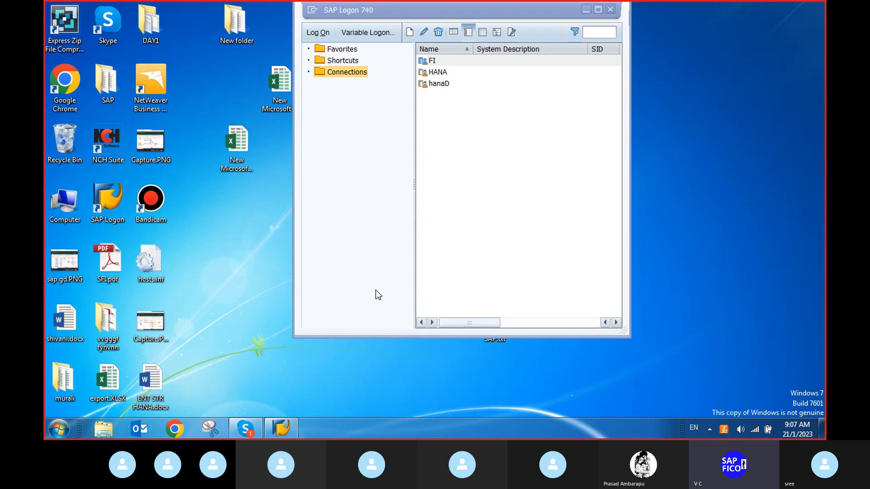
# Open the FI connection and log on to client 800 with the user ID and account password.
pyautogui.click(431, 60)
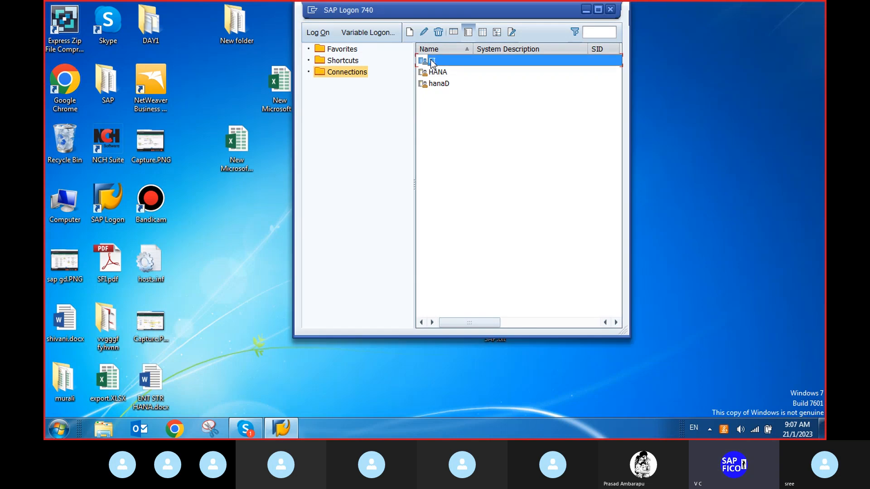
pyautogui.click(319, 33)
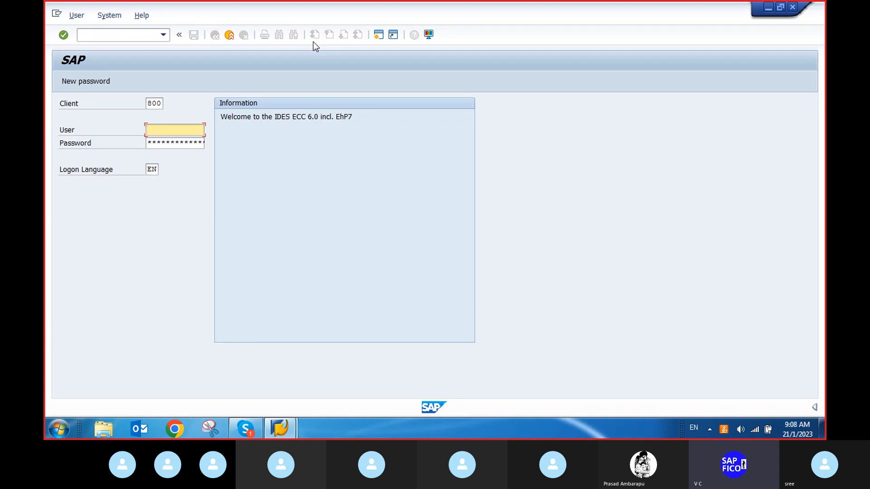
pyautogui.write('2')
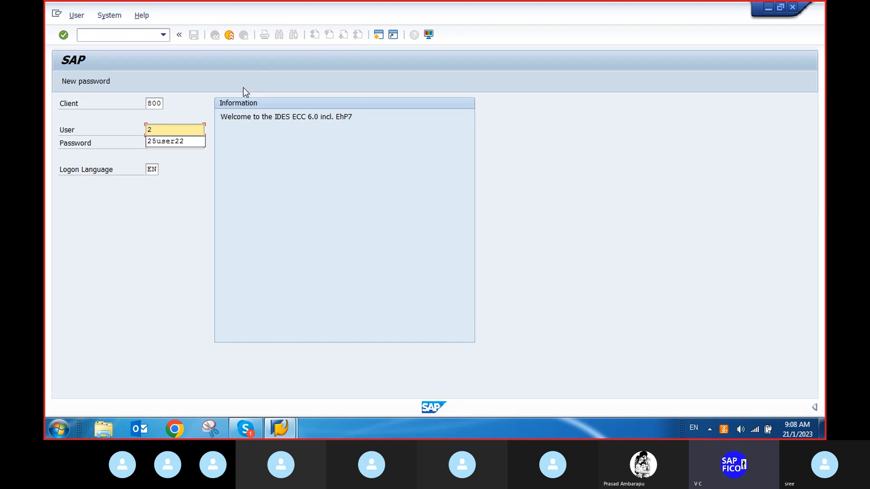
pyautogui.click(163, 143)
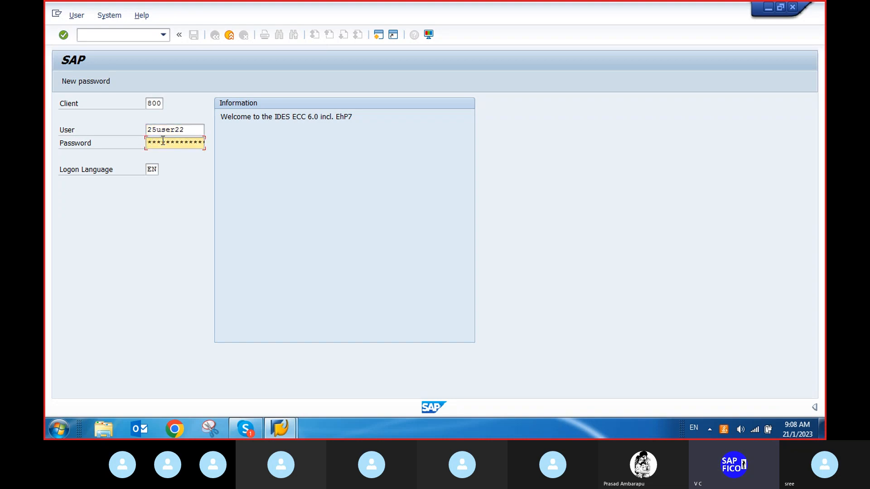
pyautogui.write('******')
pyautogui.press('Return')
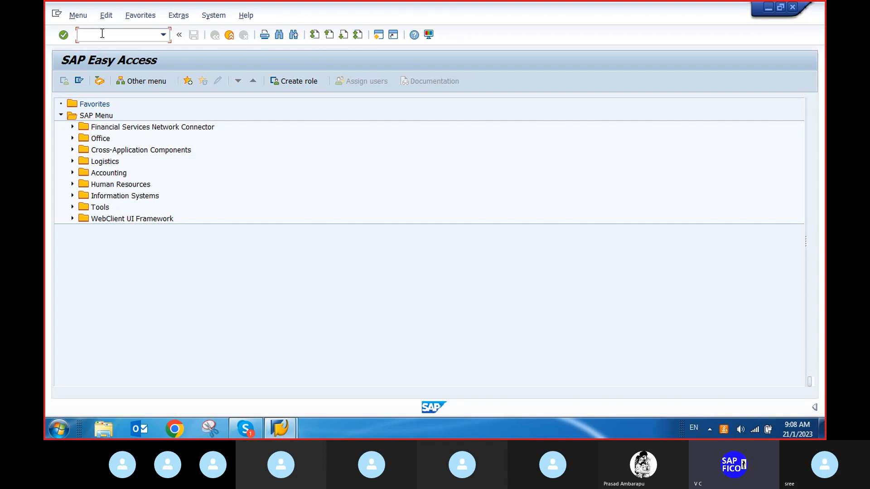
# Open transaction XD02 and select customer 800110 (TITAN) in company code DEP1 for change.
pyautogui.write('fb70')
pyautogui.press('Return')
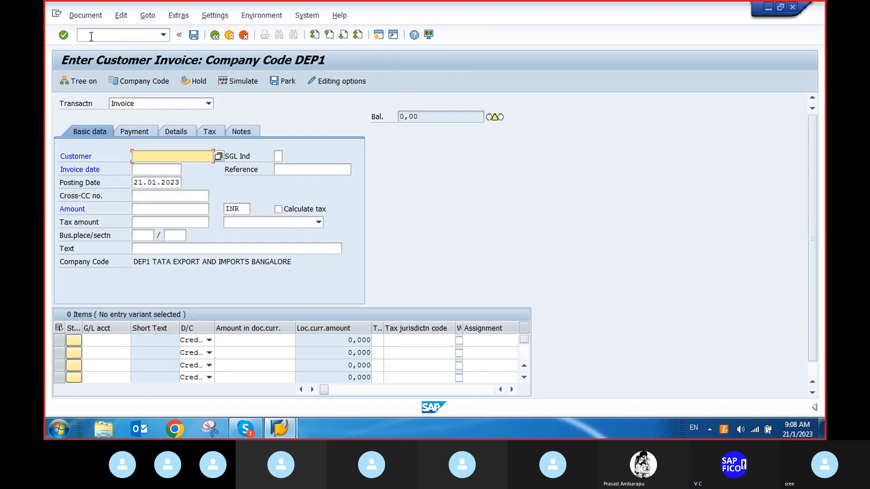
pyautogui.click(95, 32)
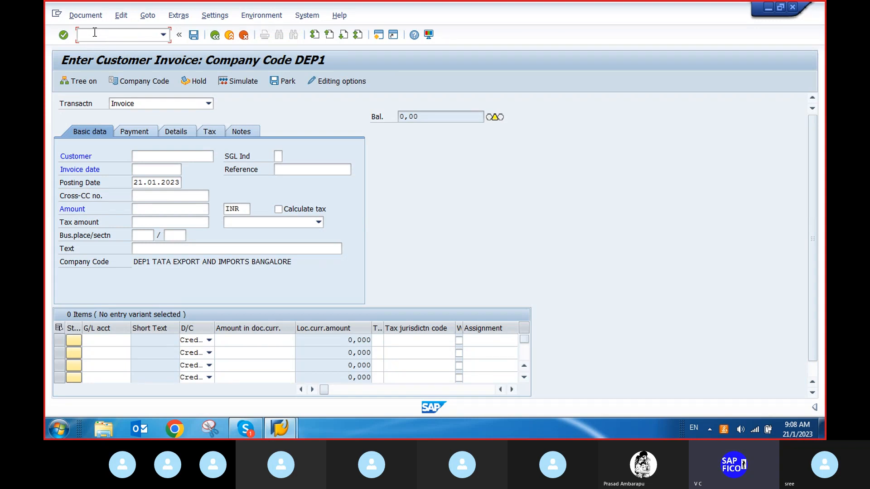
pyautogui.write('/nxd02')
pyautogui.press('Return')
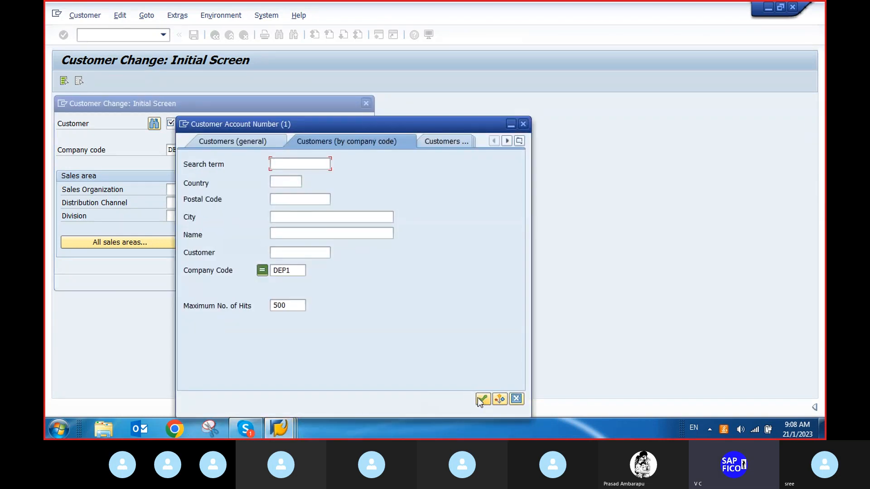
pyautogui.click(482, 399)
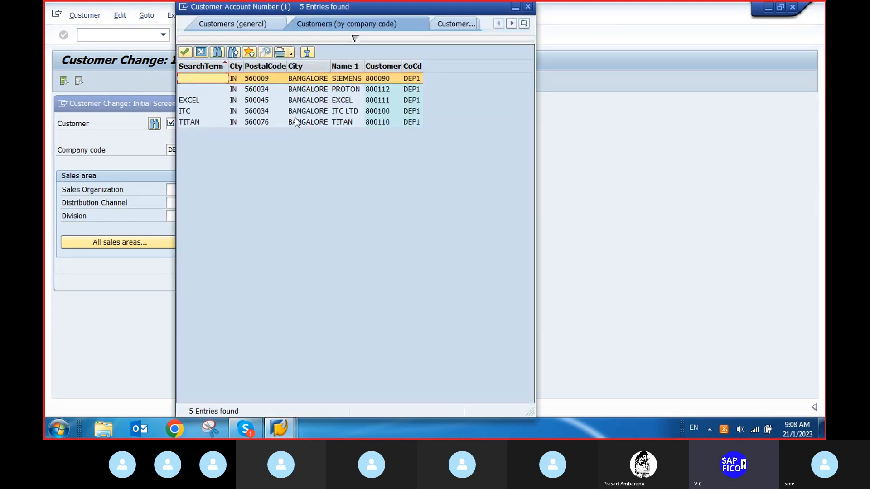
pyautogui.doubleClick(296, 122)
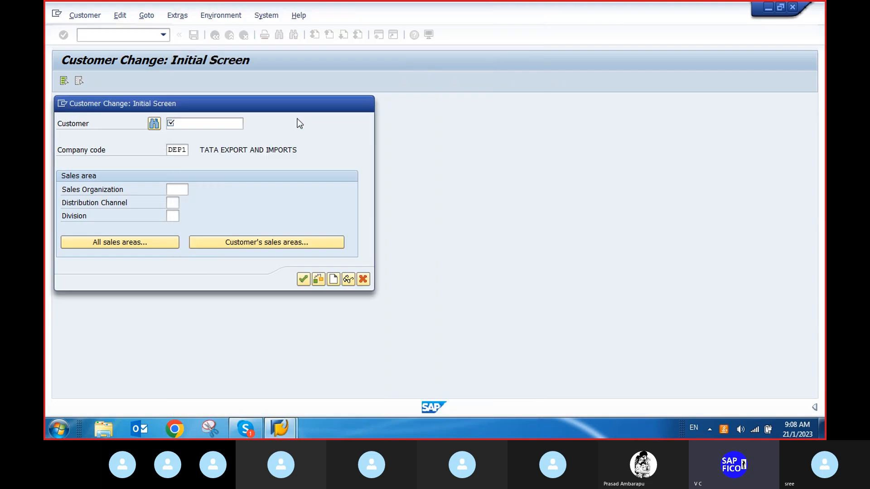
pyautogui.click(303, 280)
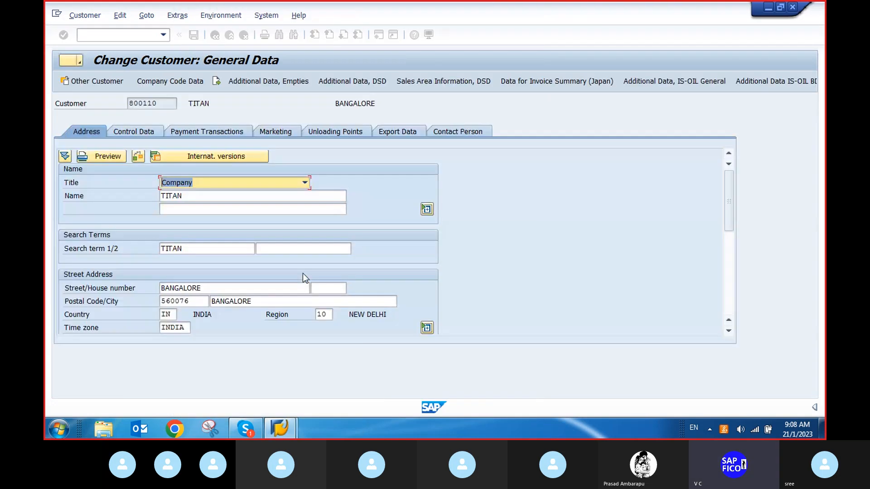
# Check the customer's payment terms in the company code payment transaction data.
pyautogui.click(194, 82)
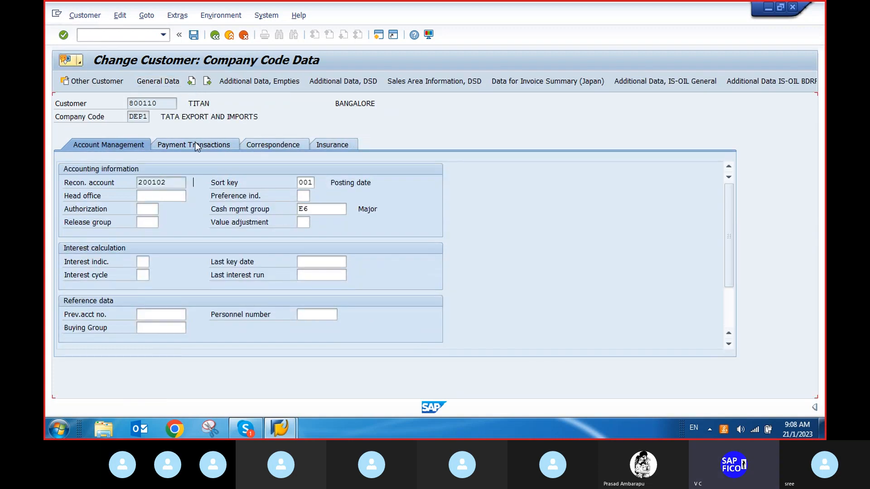
pyautogui.click(198, 145)
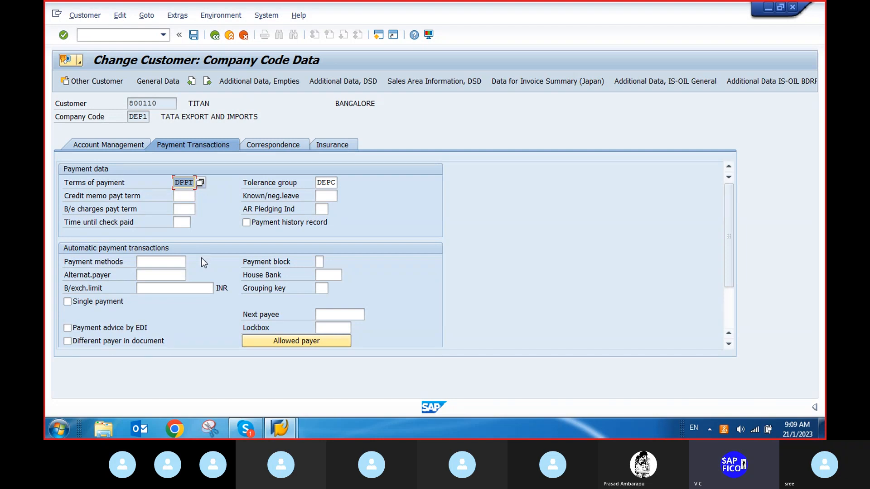
# Start transaction FB70 and pick customer 800110 (TITAN) through the customer search help.
pyautogui.click(100, 33)
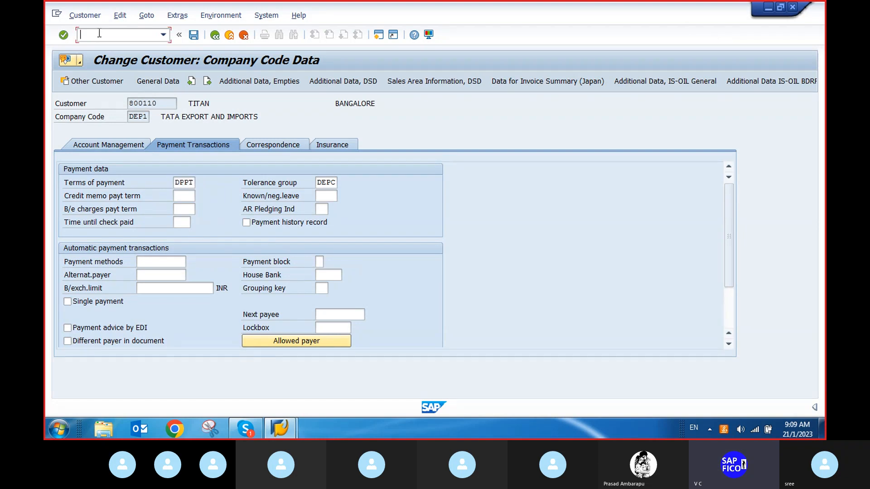
pyautogui.write('/nfb70')
pyautogui.press('Return')
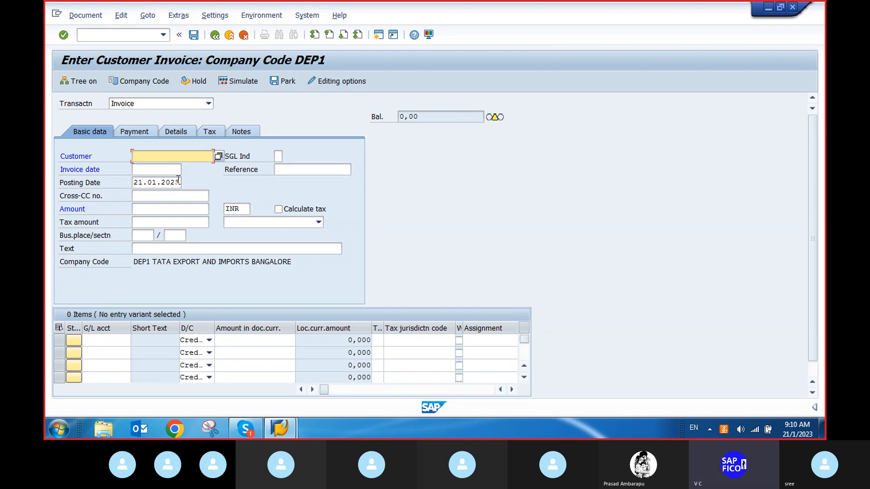
pyautogui.click(219, 157)
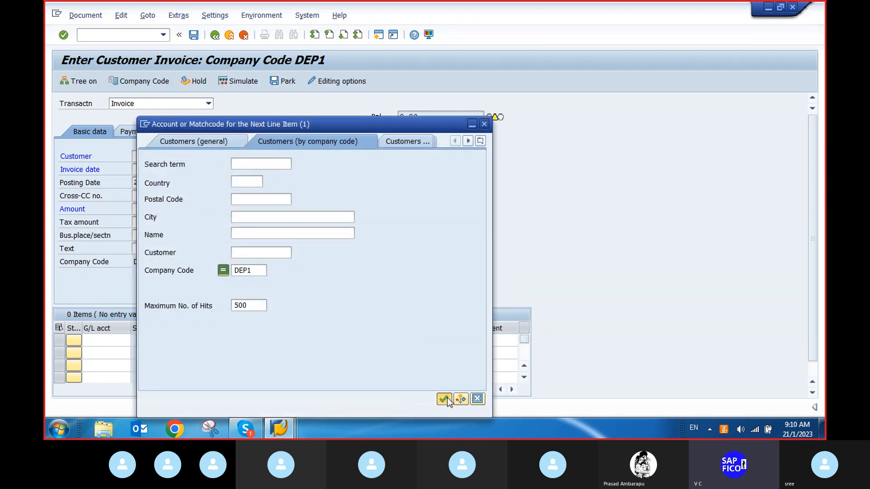
pyautogui.click(445, 399)
pyautogui.click(258, 121)
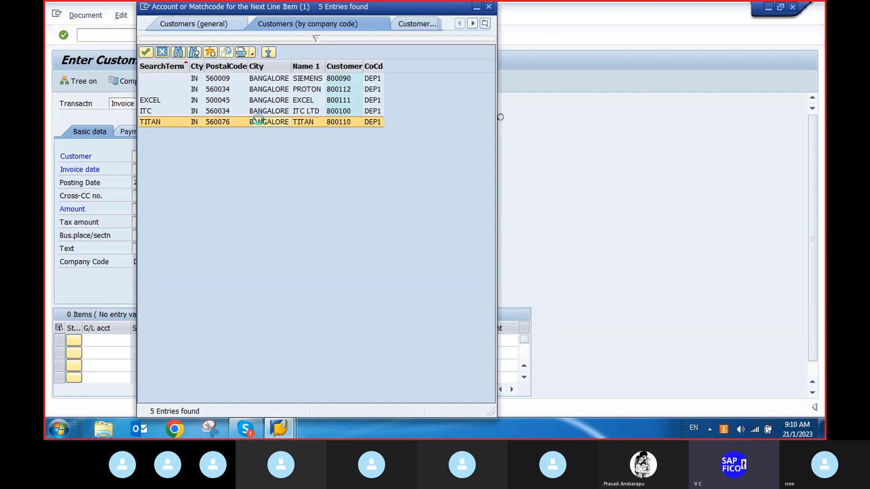
pyautogui.click(184, 170)
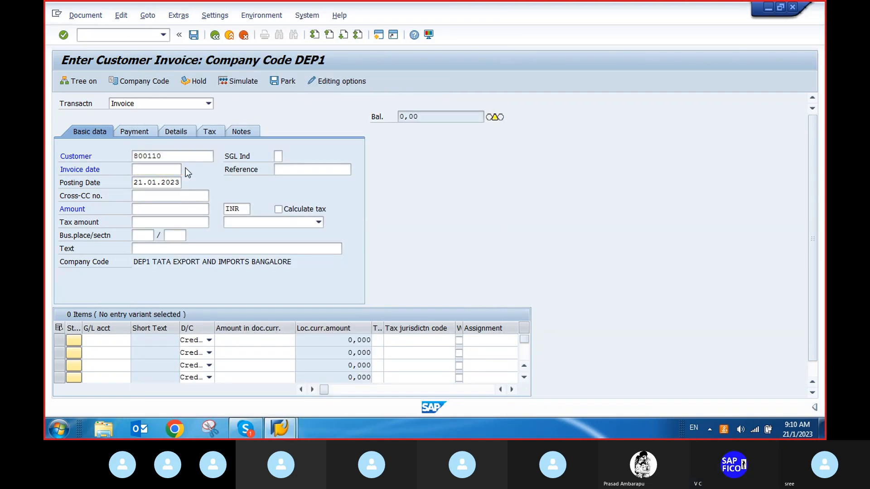
# Set the invoice date to 21.01.2023 and the invoice amount to 100000.
pyautogui.click(187, 169)
pyautogui.click(316, 352)
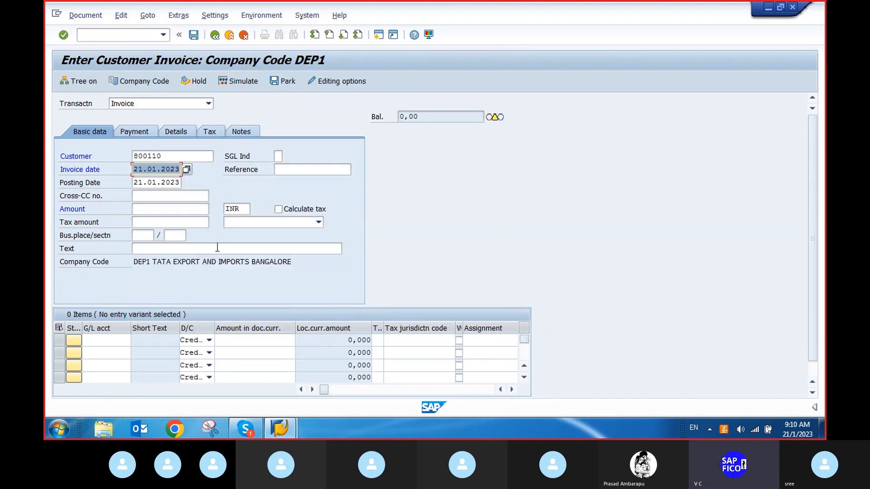
pyautogui.click(165, 210)
pyautogui.write('1')
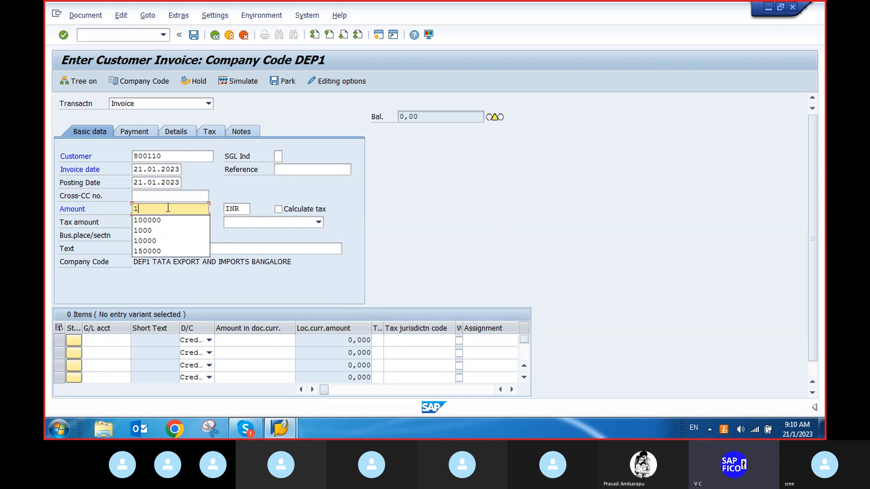
pyautogui.click(162, 221)
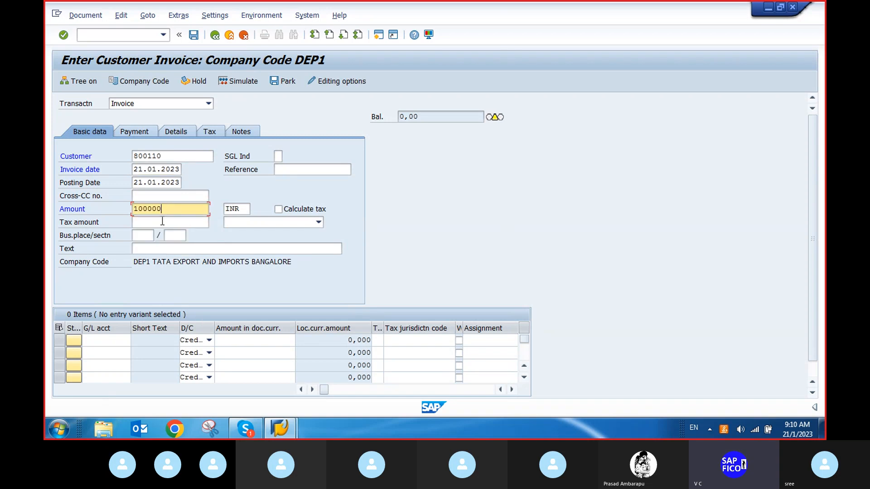
# Enter the header text down pmnt.
pyautogui.click(178, 248)
pyautogui.write('d')
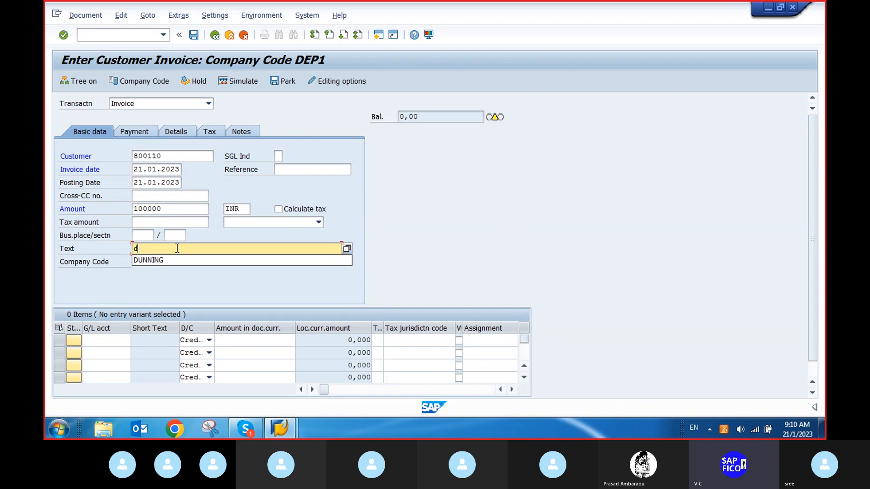
pyautogui.write('o')
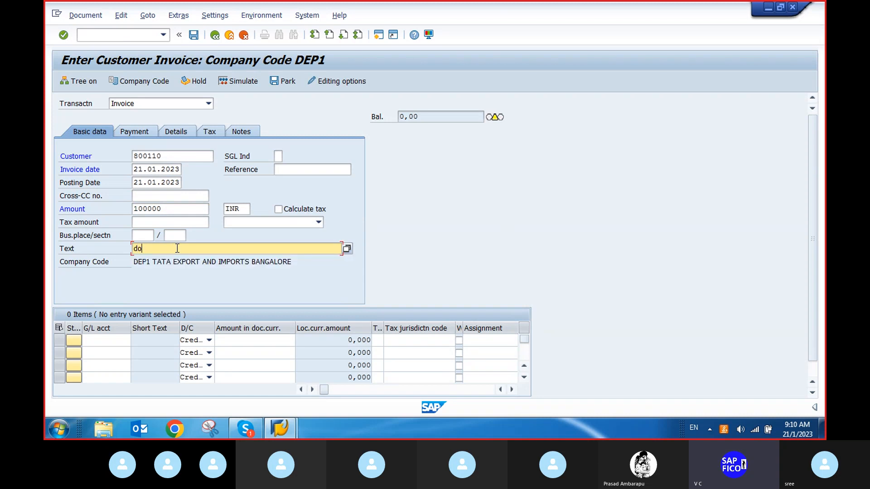
pyautogui.write('wn pmnt')
# Enter G/L account 300000 in the first line item.
pyautogui.click(103, 341)
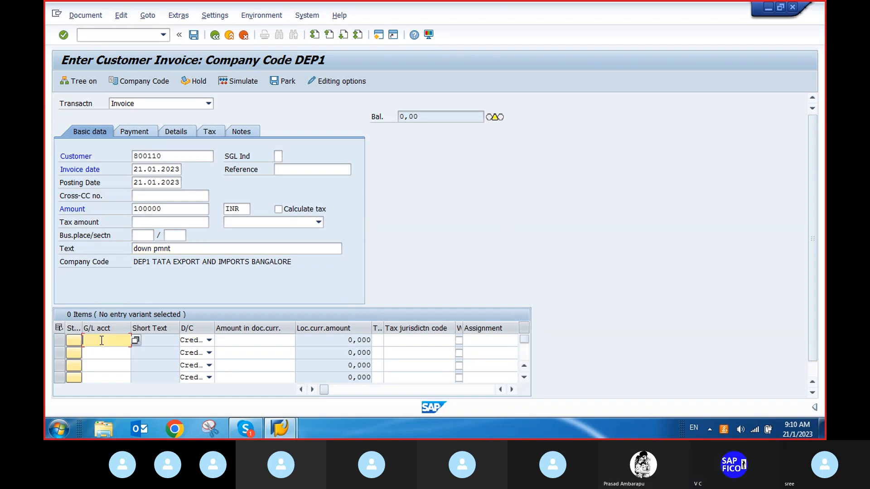
pyautogui.write('3')
pyautogui.click(106, 352)
# Clear the header text and replace it with INV from the suggestions.
pyautogui.click(153, 249)
pyautogui.press('BackSpace')
pyautogui.press('BackSpace')
pyautogui.press('BackSpace')
pyautogui.press('BackSpace')
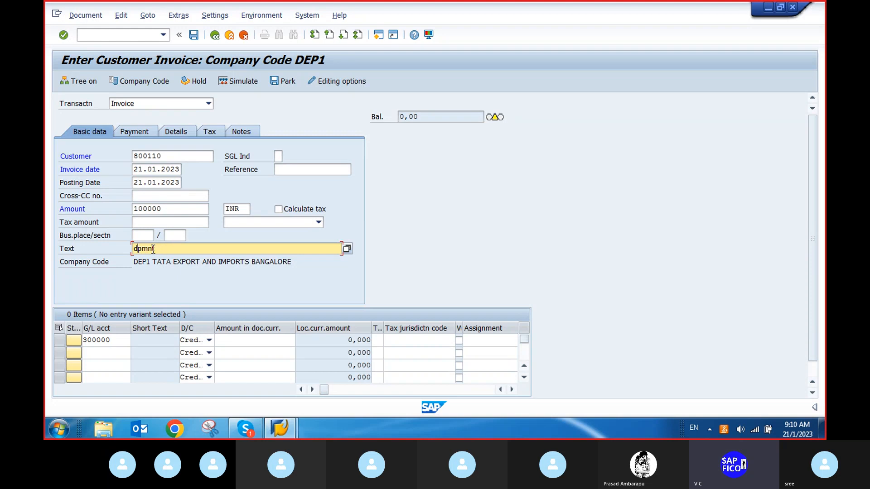
pyautogui.press('BackSpace')
pyautogui.press('End')
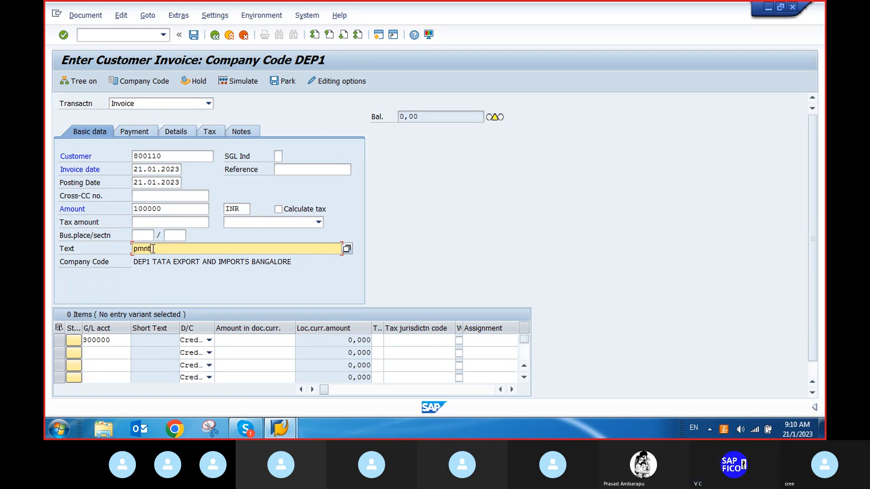
pyautogui.press('BackSpace')
pyautogui.press('BackSpace')
pyautogui.press('BackSpace')
pyautogui.press('BackSpace')
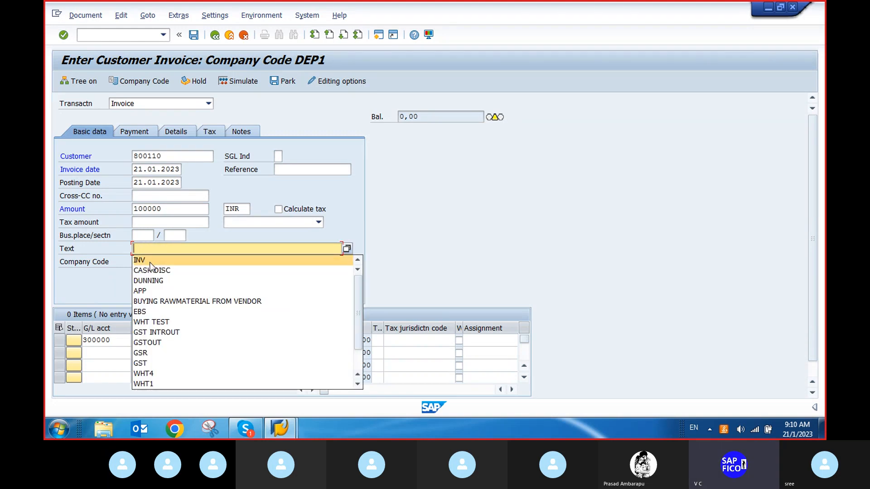
pyautogui.click(149, 262)
# Confirm the line item entries and open the invoice's payment details.
pyautogui.click(265, 340)
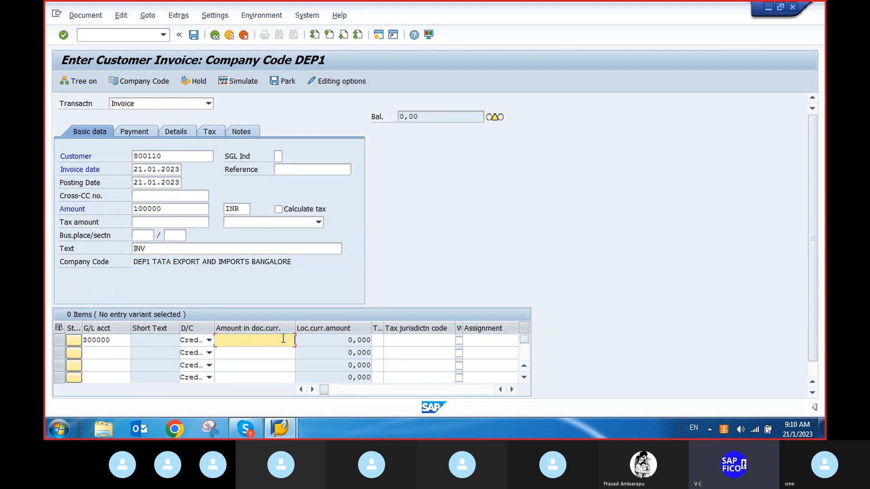
pyautogui.press('Return')
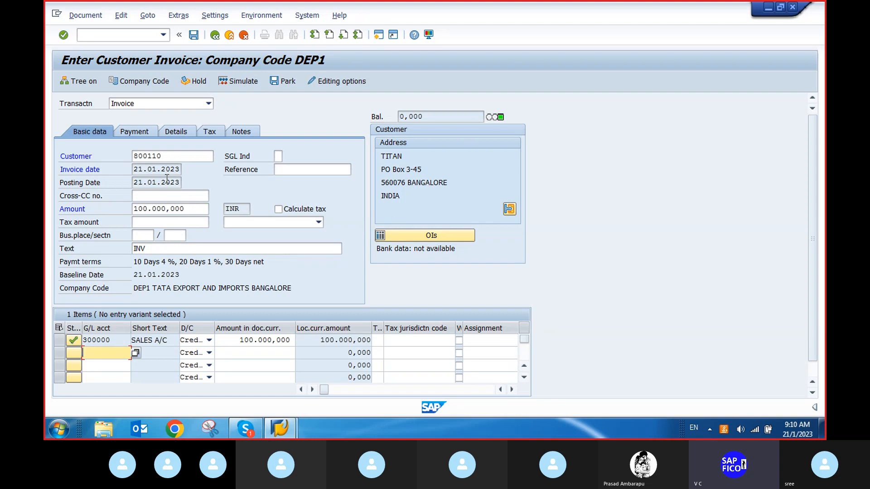
pyautogui.click(147, 132)
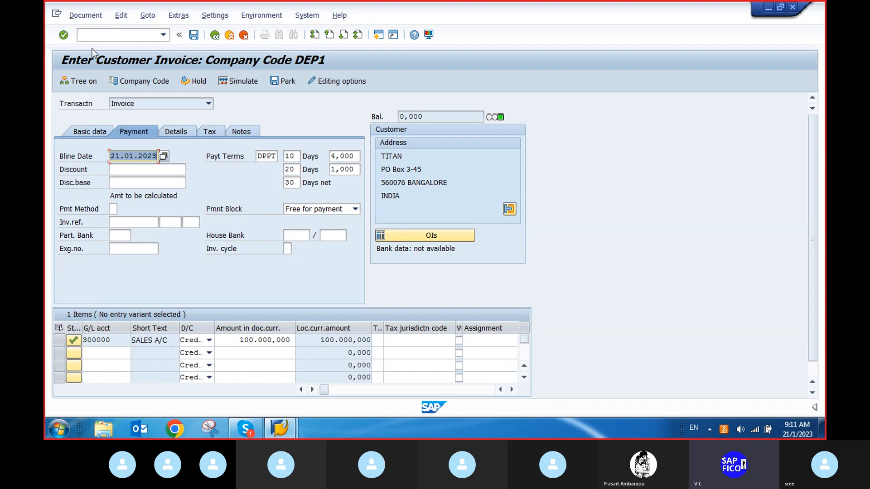
# Open transaction OB41 and display the detail settings of posting key 01 Invoice.
pyautogui.click(113, 37)
pyautogui.write('/n')
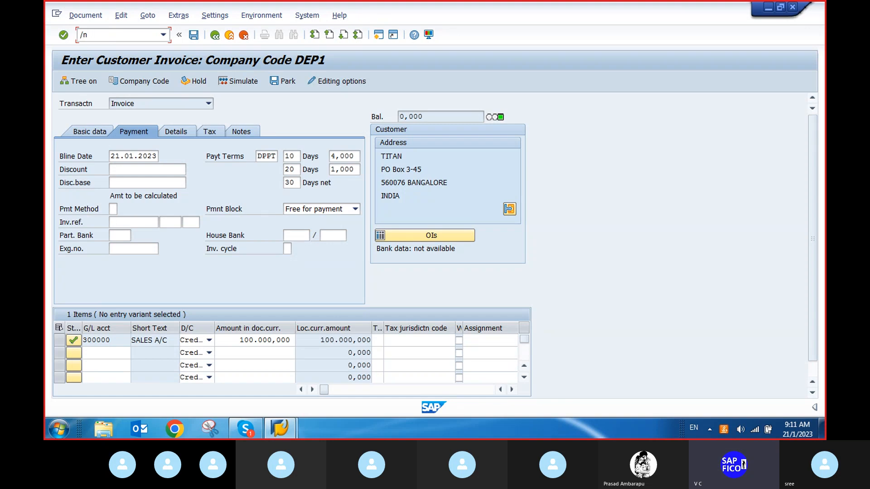
pyautogui.write('ob41')
pyautogui.press('Return')
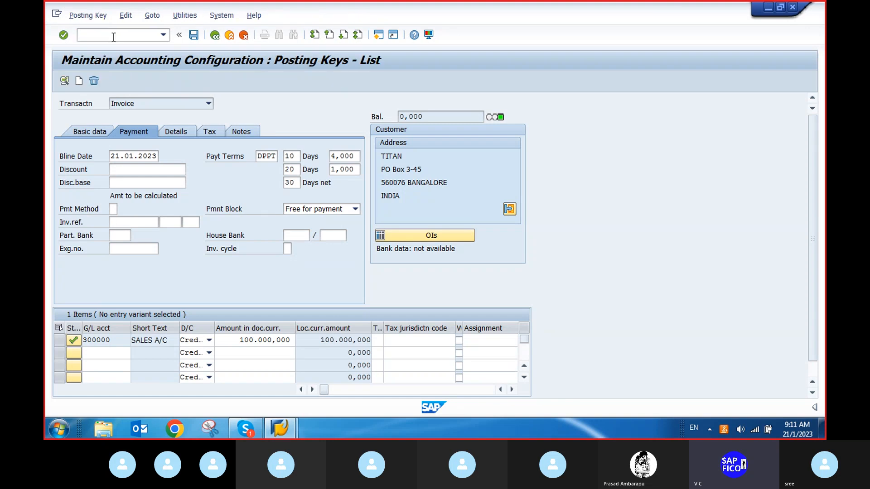
pyautogui.scroll(-1, 91, 245)
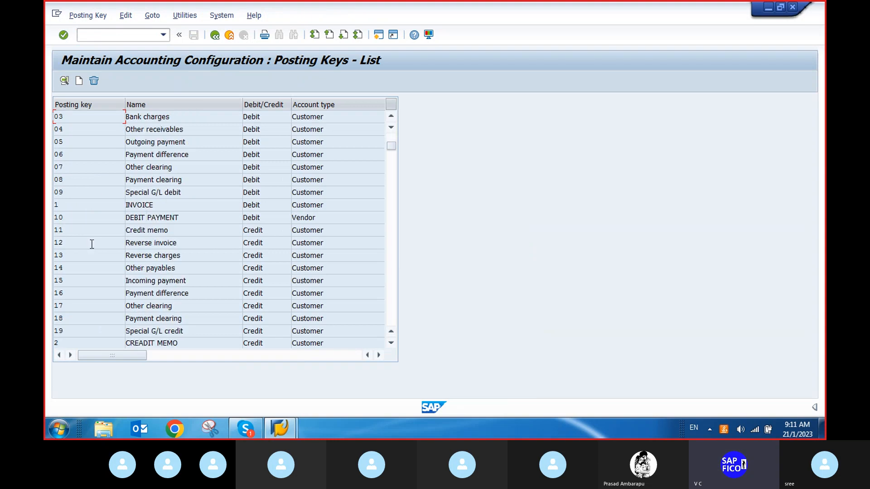
pyautogui.scroll(-2, 92, 244)
pyautogui.scroll(3, 81, 225)
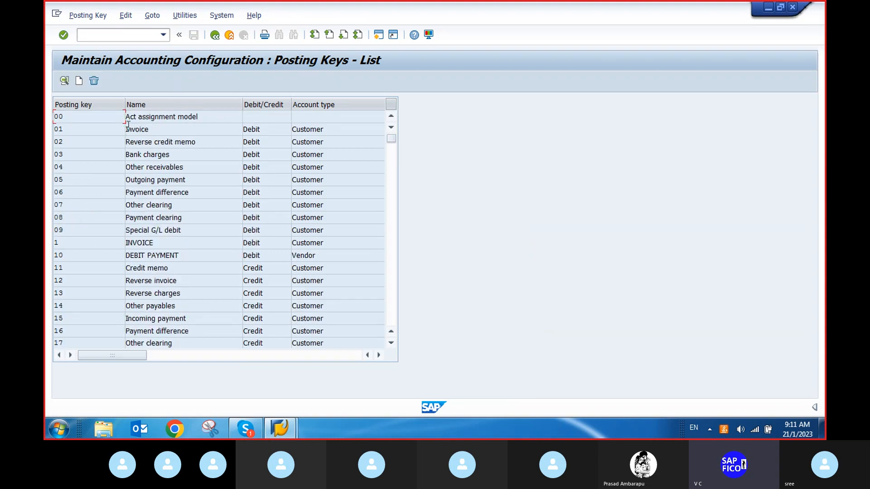
pyautogui.doubleClick(141, 130)
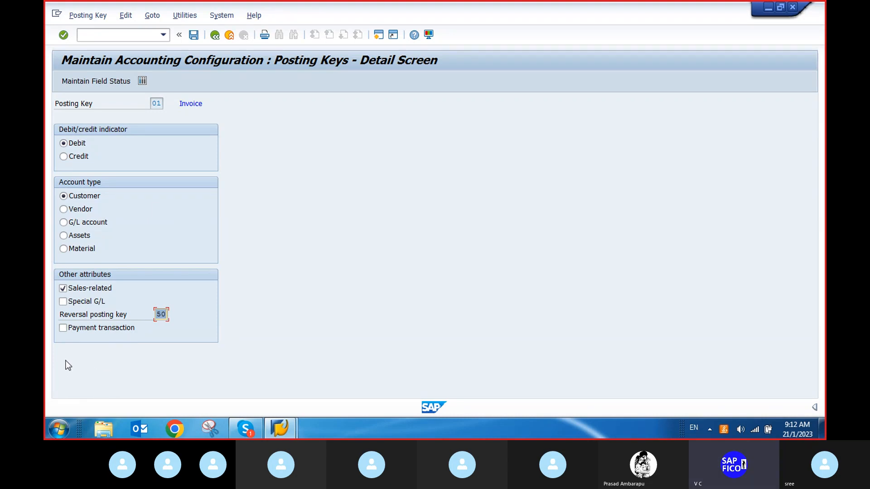
# Enable the Payment transaction attribute of posting key 01 and save the change to the customizing request.
pyautogui.click(63, 330)
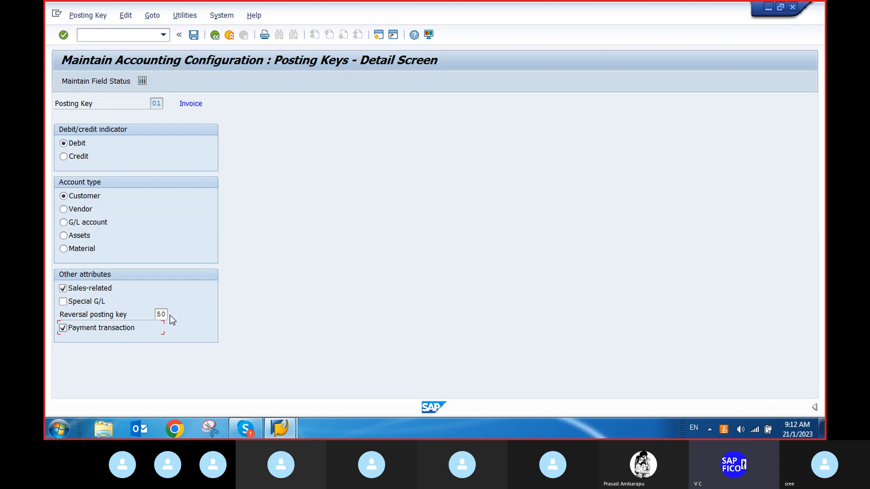
pyautogui.click(195, 36)
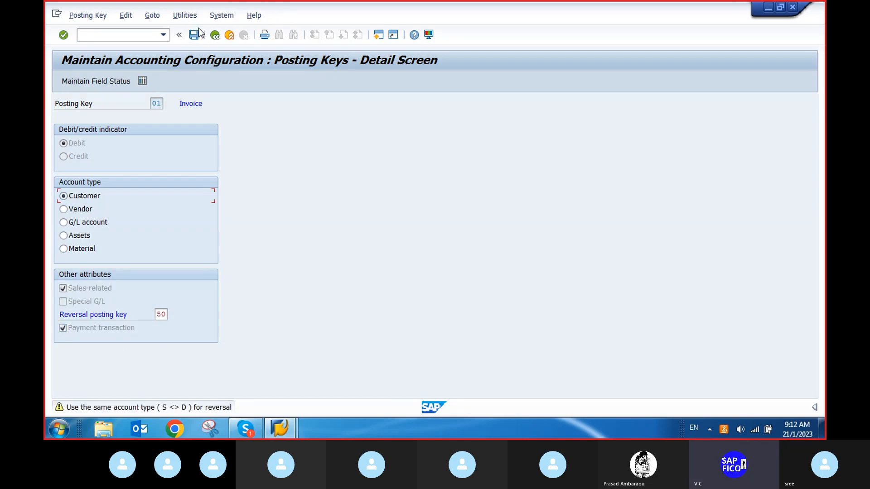
pyautogui.click(195, 35)
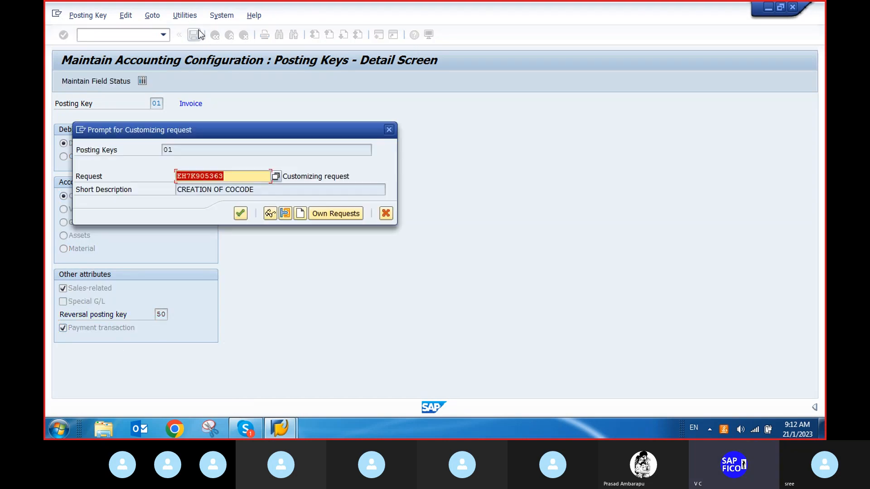
pyautogui.click(240, 214)
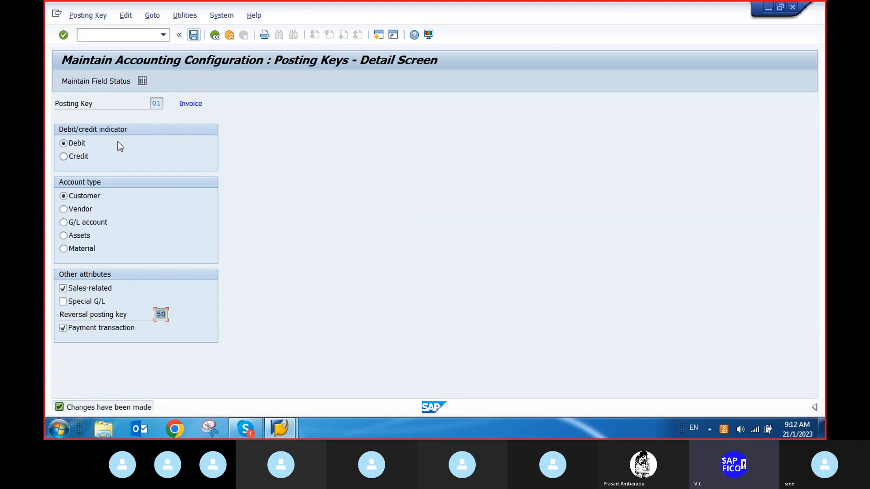
# Start transaction FB70 again and select customer TITAN (800110) from the customer search help.
pyautogui.click(97, 34)
pyautogui.write('/nfb70')
pyautogui.press('Return')
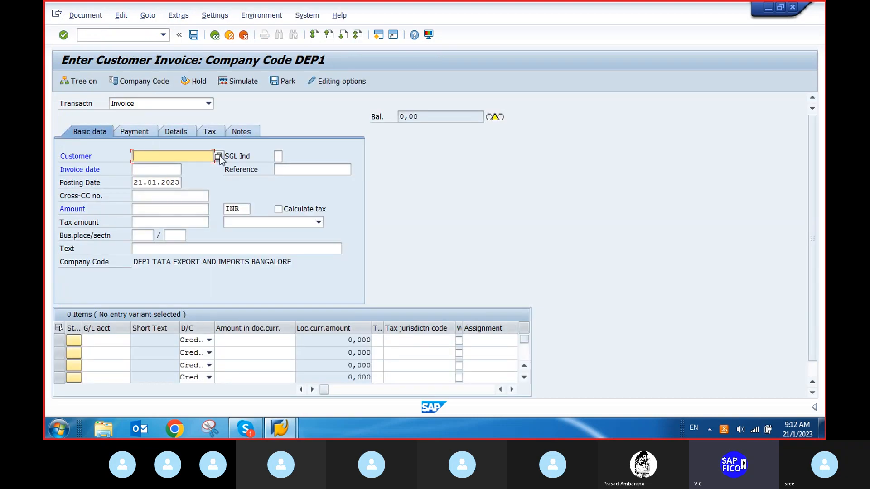
pyautogui.click(218, 156)
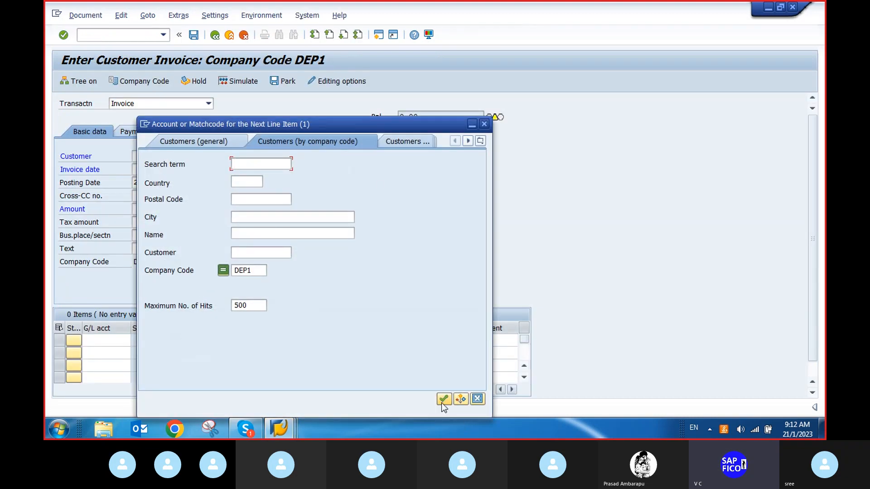
pyautogui.click(443, 400)
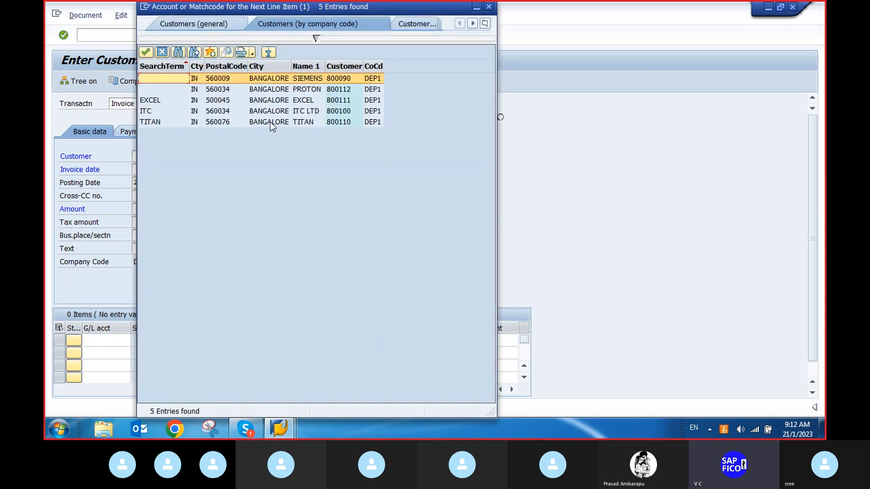
pyautogui.doubleClick(270, 121)
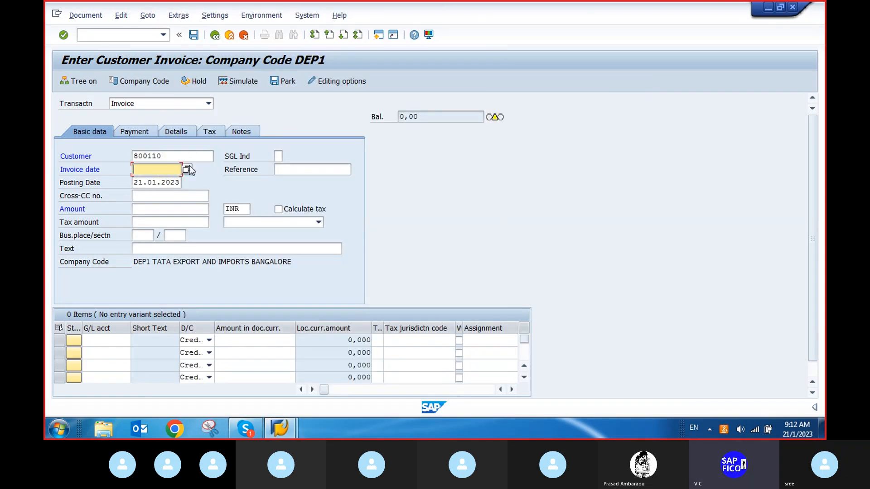
# Set the invoice date to 21.01.2023 and the invoice amount to 100000.
pyautogui.click(187, 170)
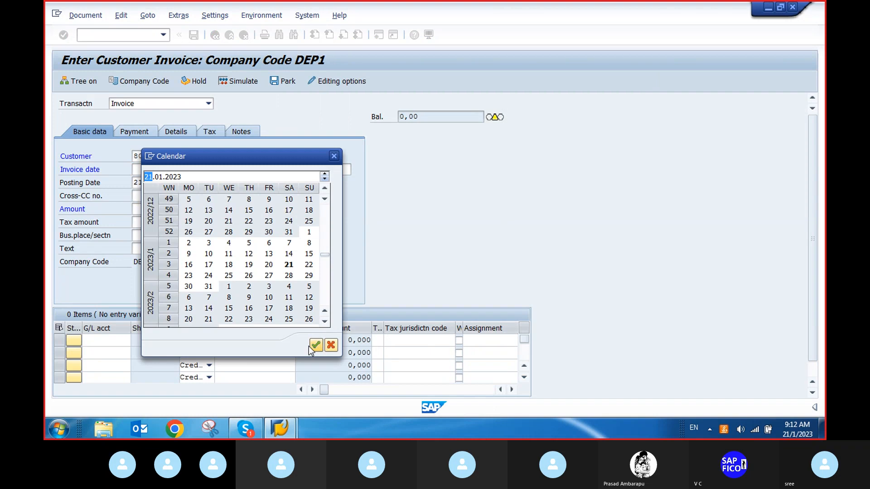
pyautogui.click(316, 345)
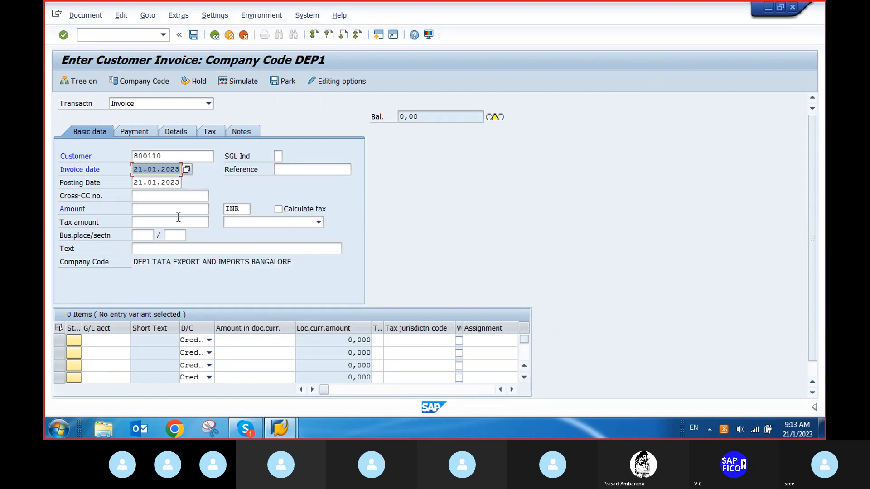
pyautogui.click(172, 209)
pyautogui.write('1')
pyautogui.click(158, 220)
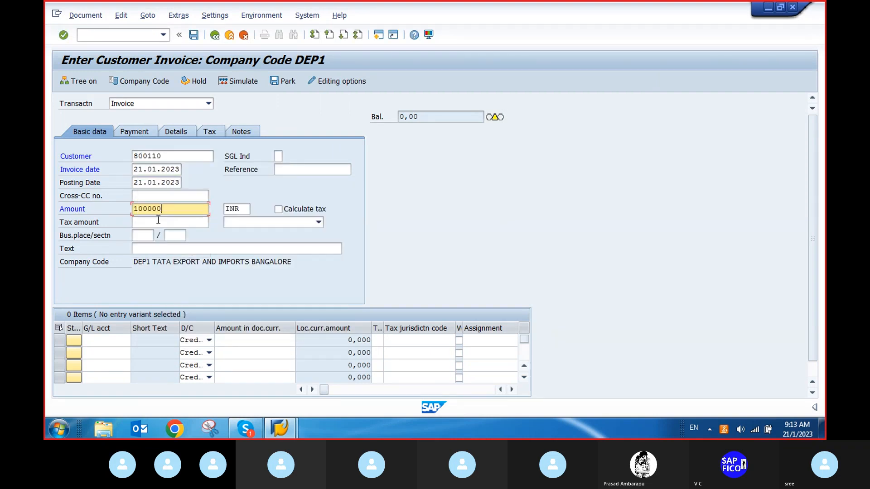
# Enter G/L account 300000 with amount * in the first line item, confirm, and open the payment details.
pyautogui.click(112, 339)
pyautogui.write('3')
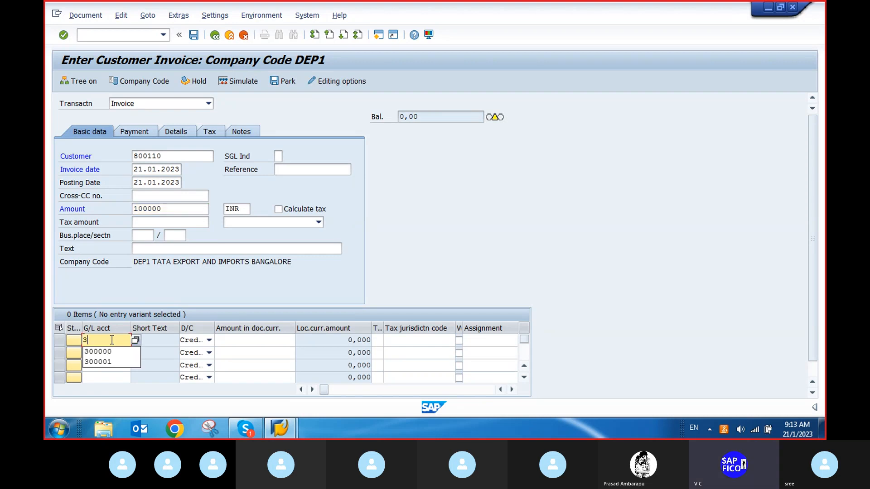
pyautogui.click(113, 351)
pyautogui.click(242, 339)
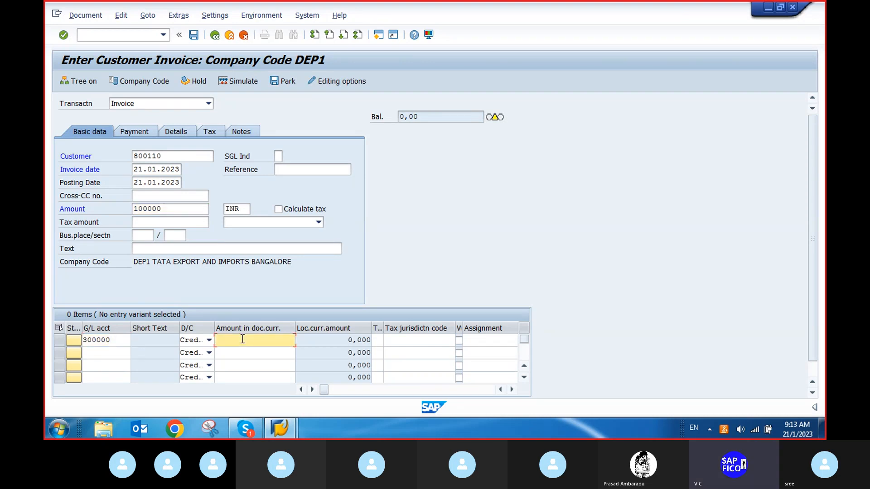
pyautogui.write('*')
pyautogui.press('Return')
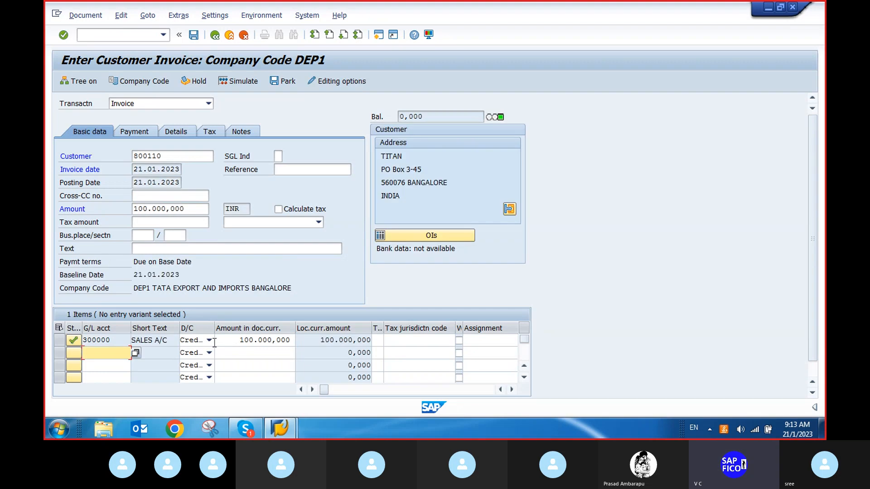
pyautogui.click(131, 131)
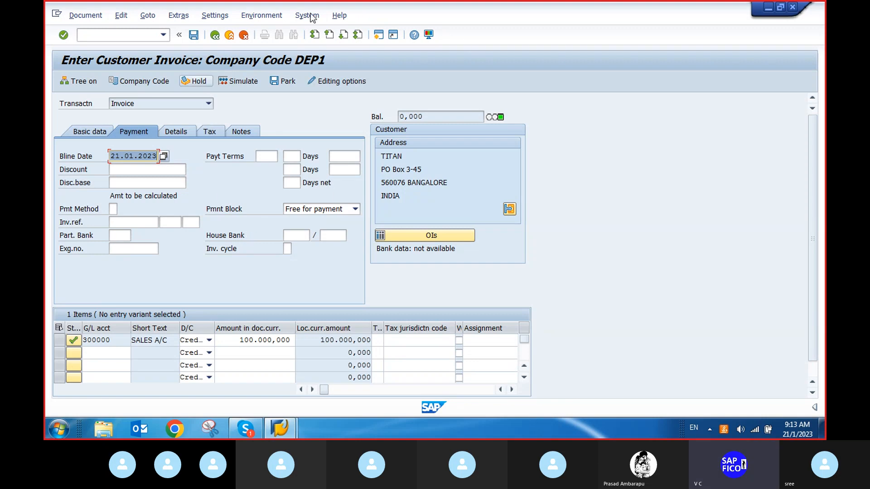
# Open a new session and display customer 800110's company code payment data in transaction XD02.
pyautogui.click(378, 35)
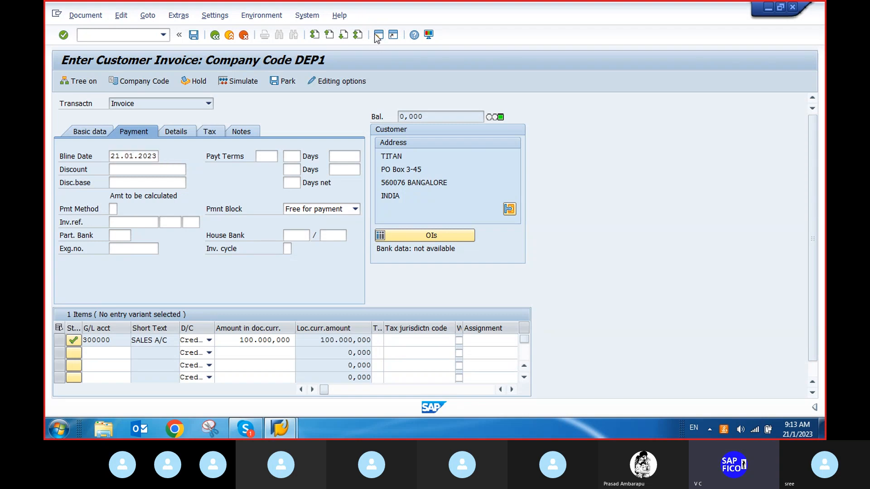
pyautogui.write('x')
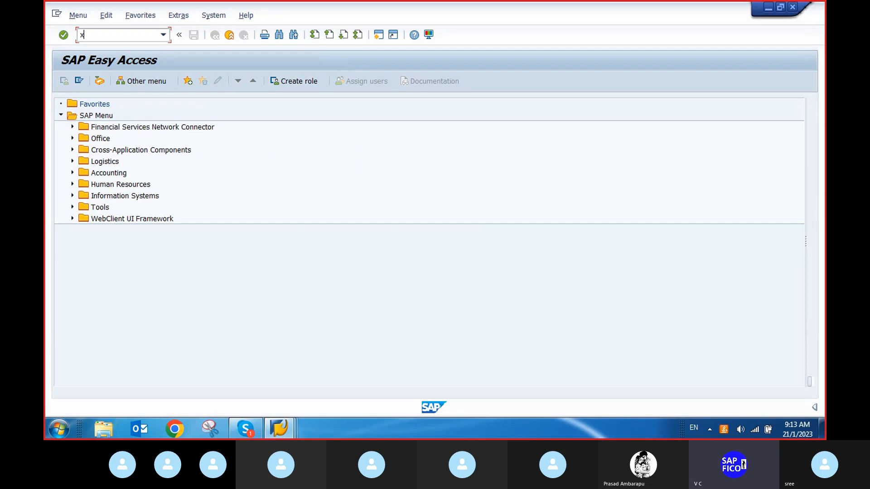
pyautogui.write('d02')
pyautogui.press('Return')
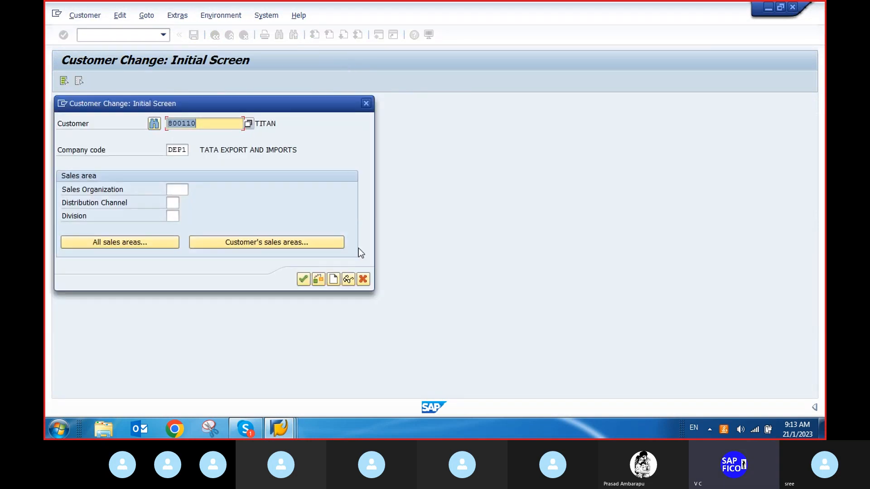
pyautogui.click(304, 278)
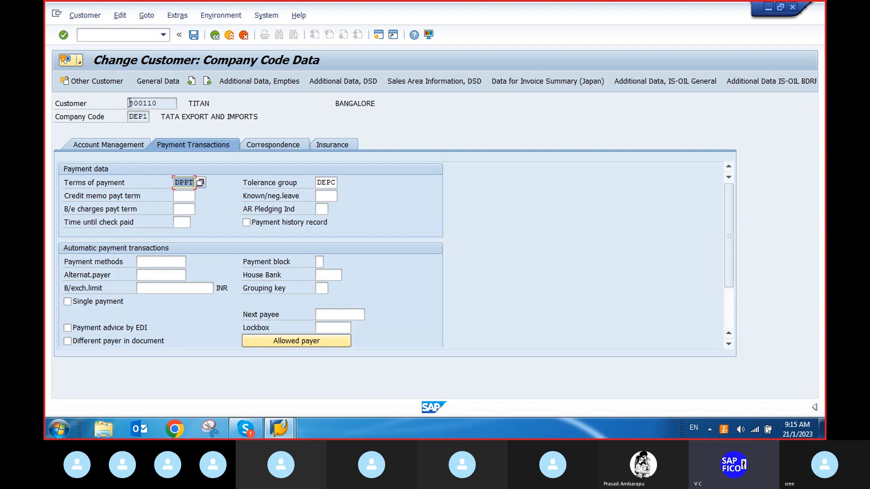
# Reopen posting key 01 Invoice in OB41, clear its Payment transaction attribute, and save to the customizing request.
pyautogui.click(101, 34)
pyautogui.write('/n')
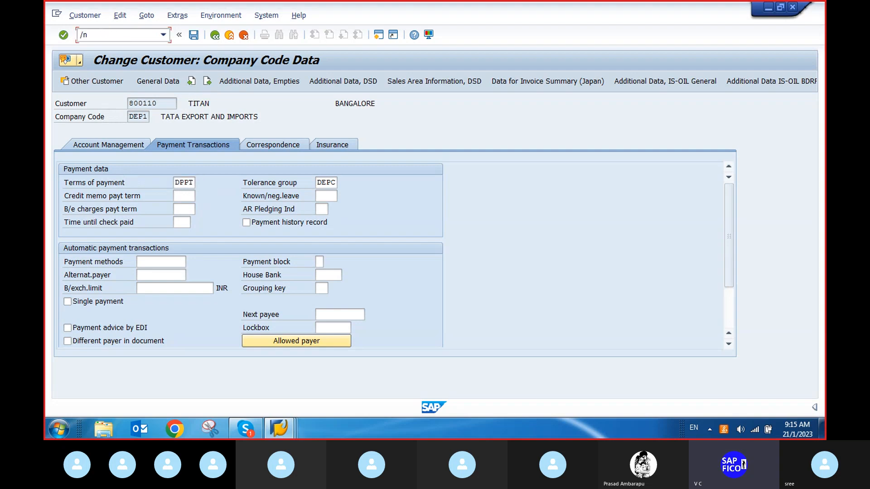
pyautogui.write('ob4')
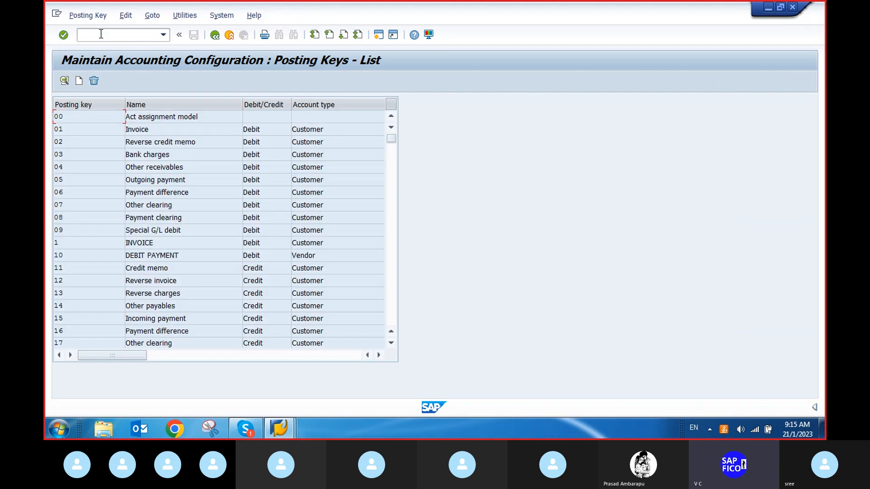
pyautogui.click(154, 131)
pyautogui.doubleClick(134, 130)
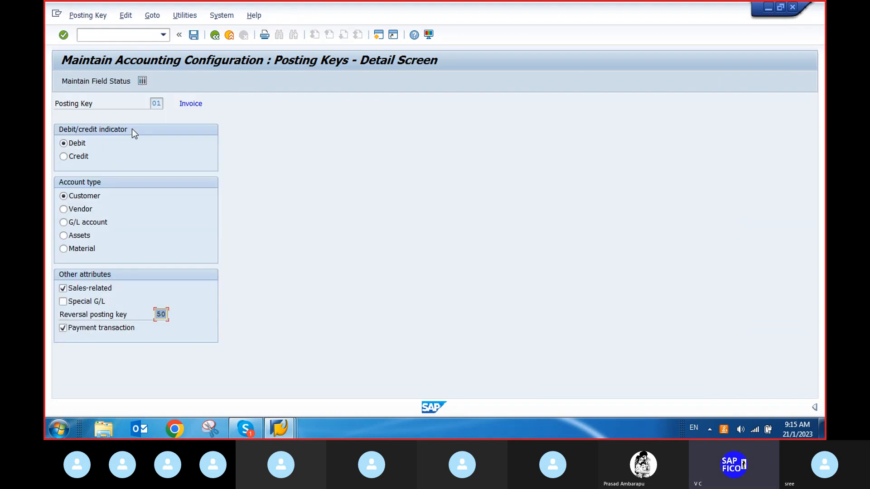
pyautogui.click(63, 328)
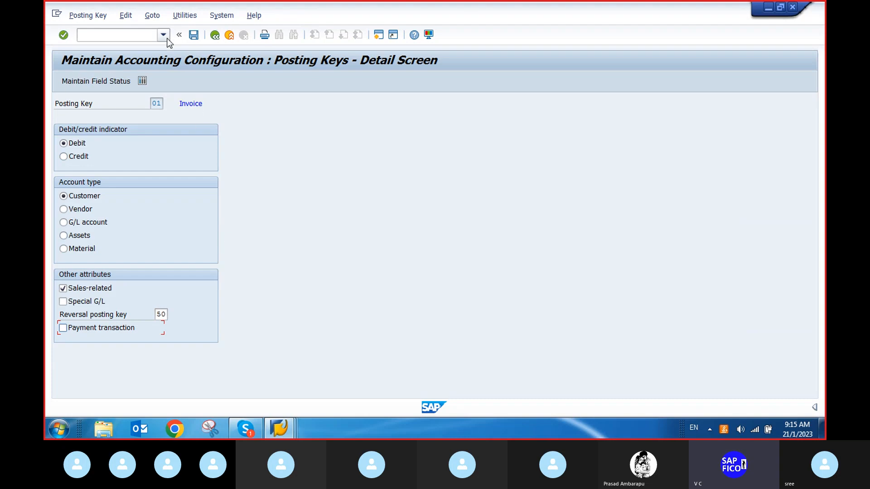
pyautogui.click(195, 35)
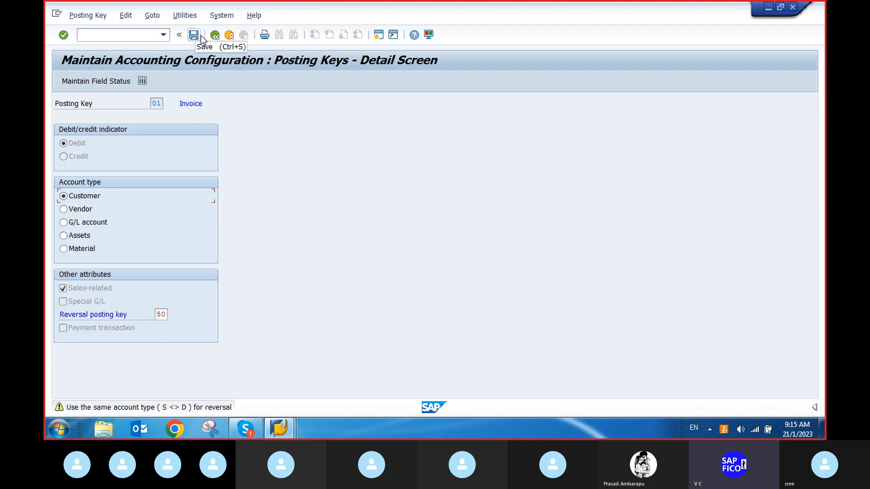
pyautogui.click(200, 37)
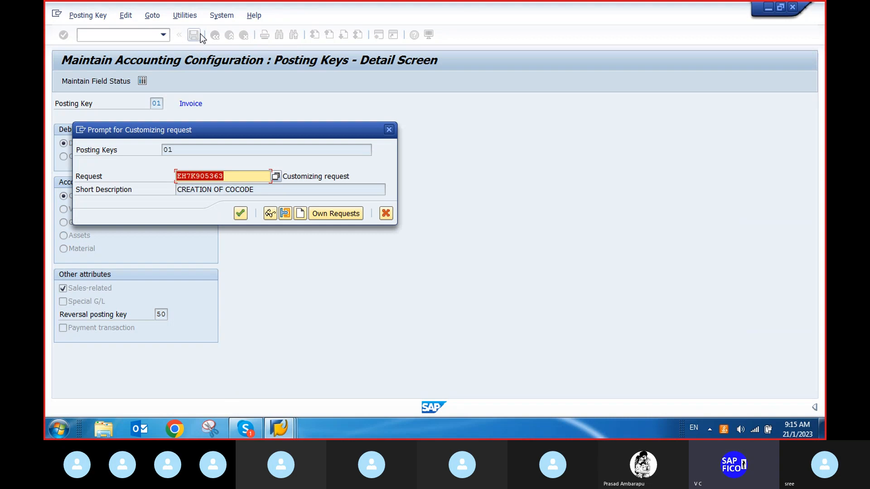
pyautogui.click(240, 213)
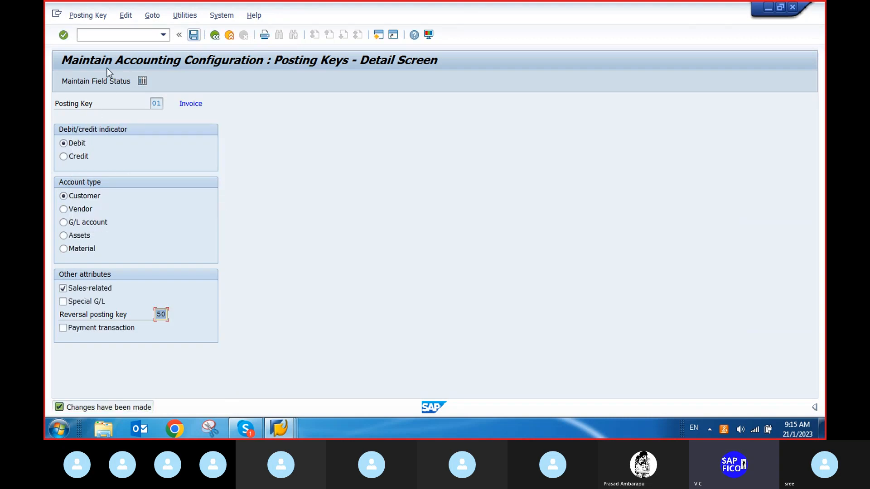
# Return to the invoice session, restart FB70, and select customer TITAN (800110) from the search help.
pyautogui.click(279, 431)
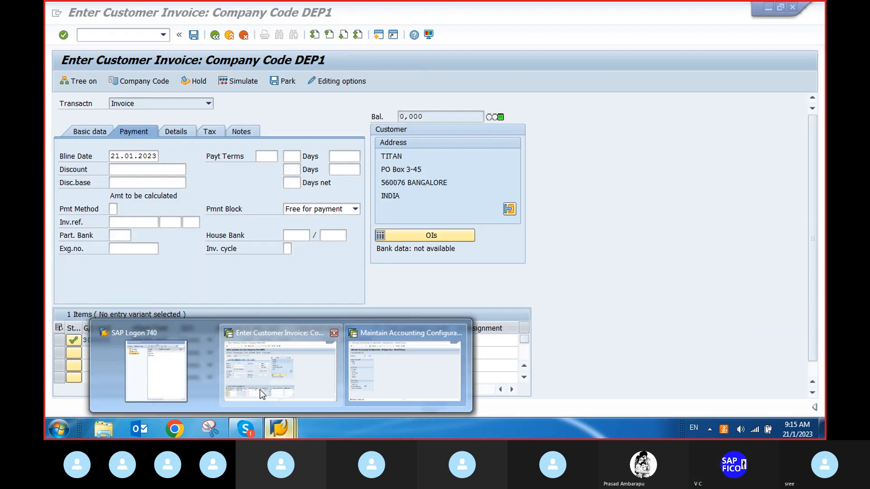
pyautogui.click(262, 394)
pyautogui.write('/nfb70')
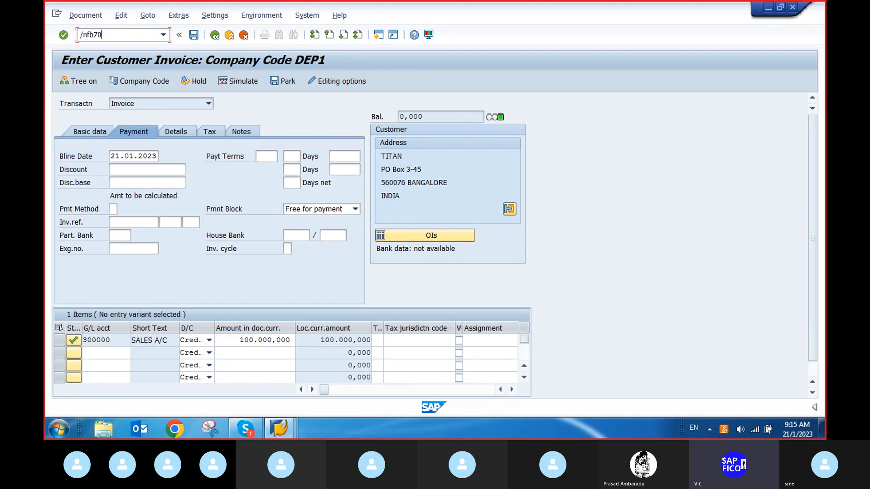
pyautogui.press('Return')
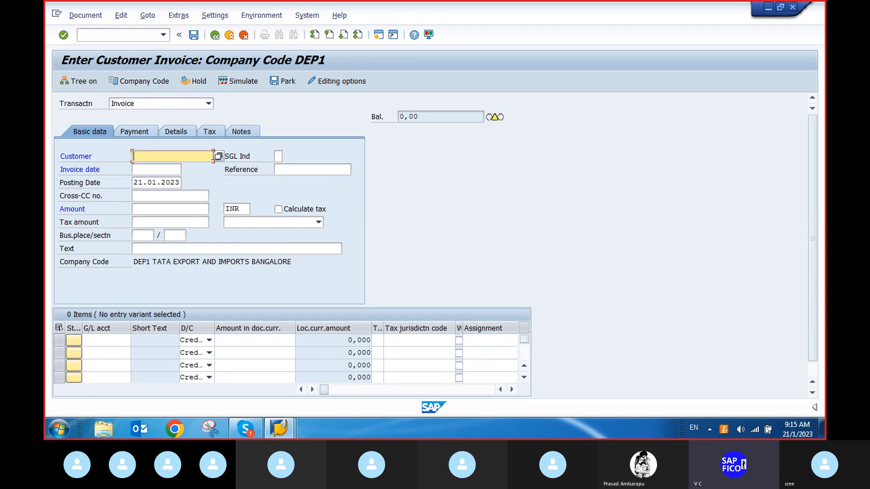
pyautogui.click(218, 156)
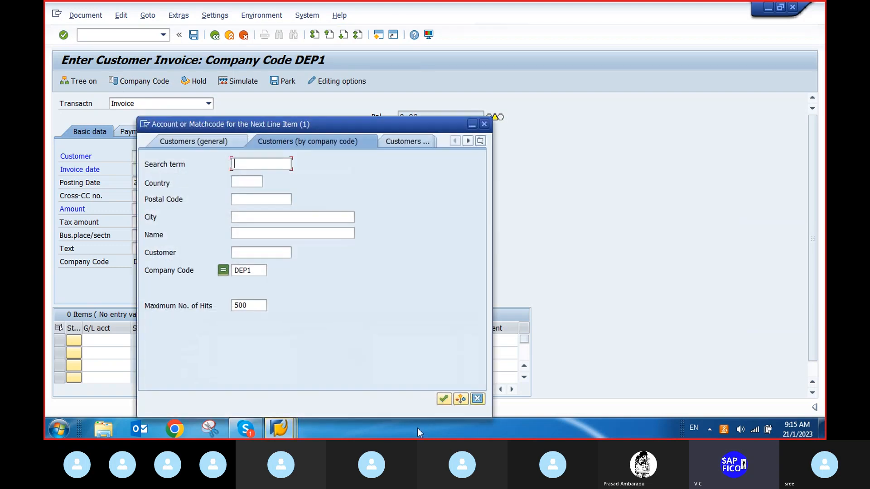
pyautogui.click(442, 397)
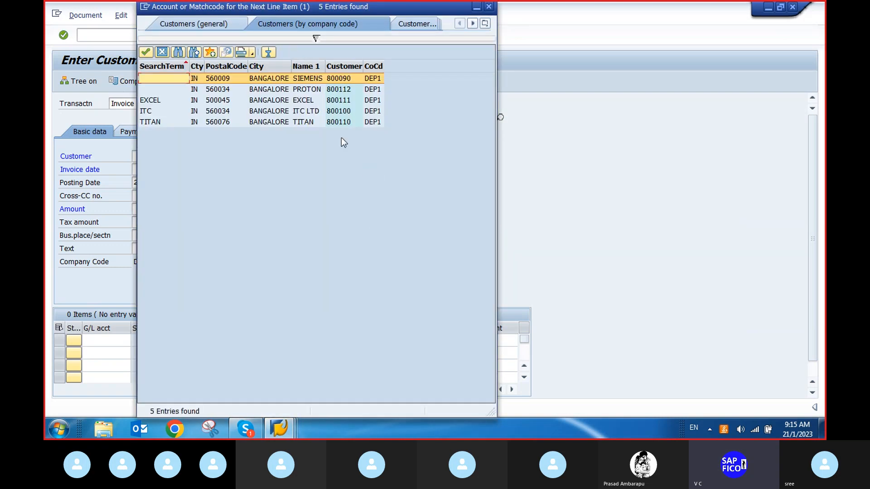
pyautogui.doubleClick(262, 126)
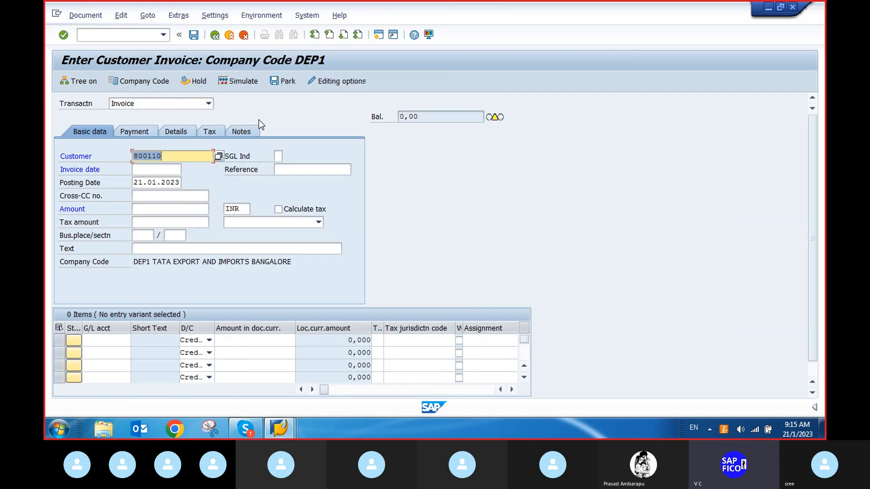
# Set the invoice date to 21.01.2023 and the amount to 100000, then move to the first line item's G/L account.
pyautogui.click(136, 169)
pyautogui.click(187, 170)
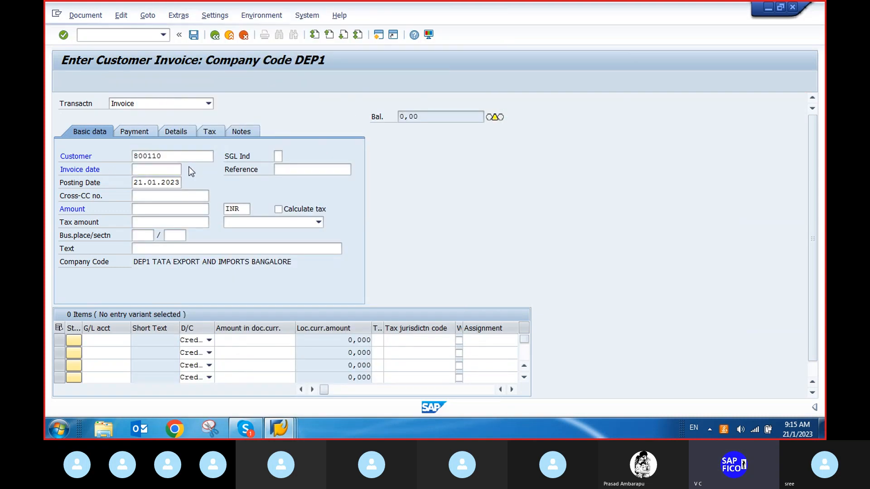
pyautogui.click(316, 345)
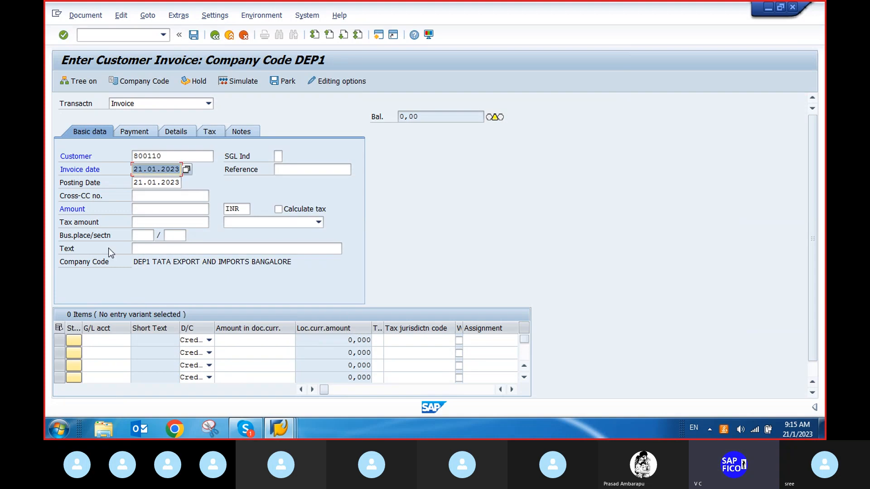
pyautogui.click(144, 211)
pyautogui.write('1')
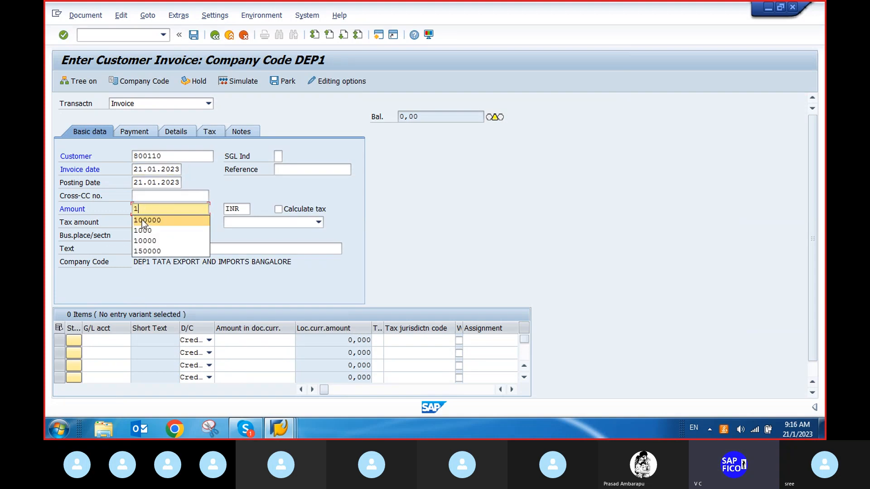
pyautogui.click(142, 221)
pyautogui.click(93, 341)
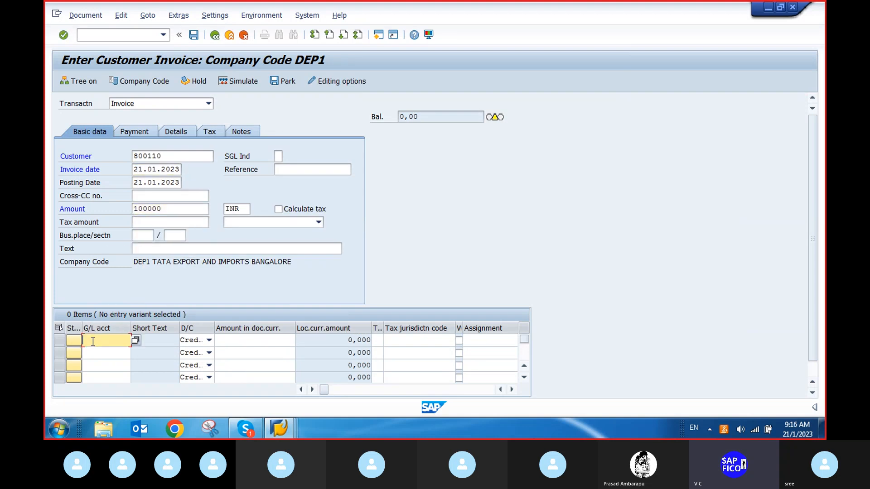
# Enter G/L account 300000 on the first line item and set its amount to * to take the balancing amount.
pyautogui.write('3')
pyautogui.click(99, 353)
pyautogui.click(232, 342)
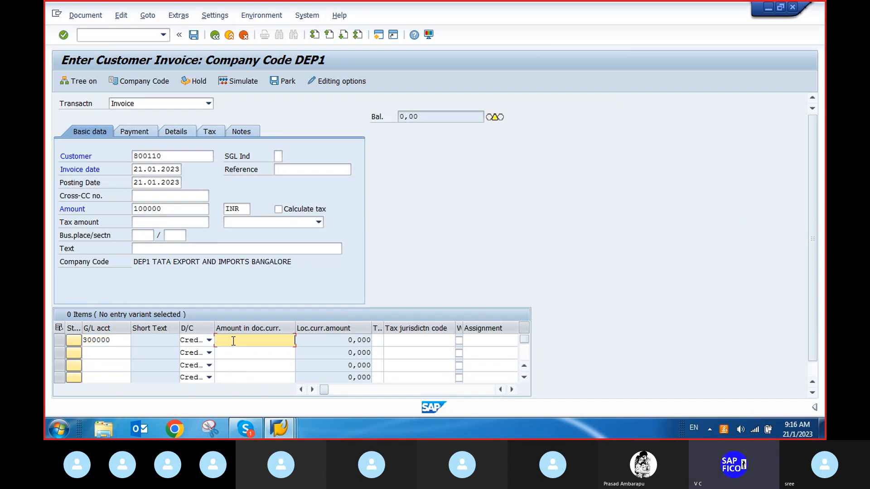
pyautogui.write('*')
pyautogui.press('Return')
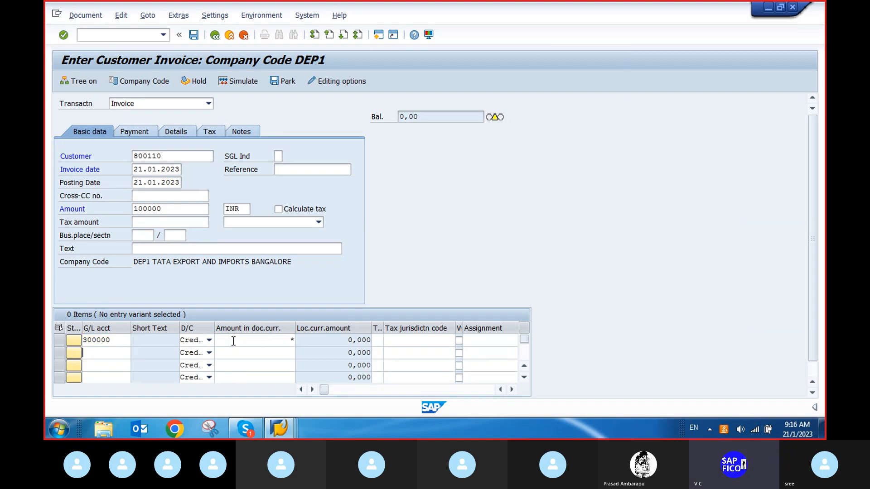
# Review the invoice's payment data, simulate the document, and post the customer invoice.
pyautogui.click(142, 133)
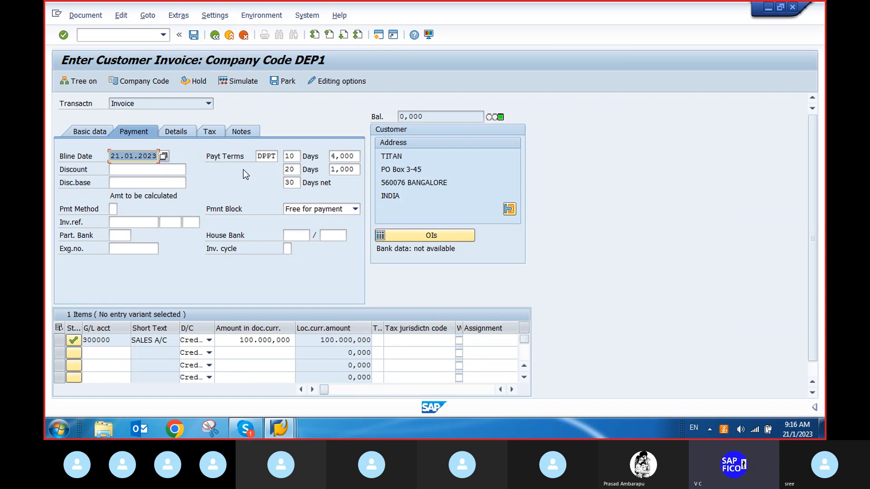
pyautogui.click(241, 85)
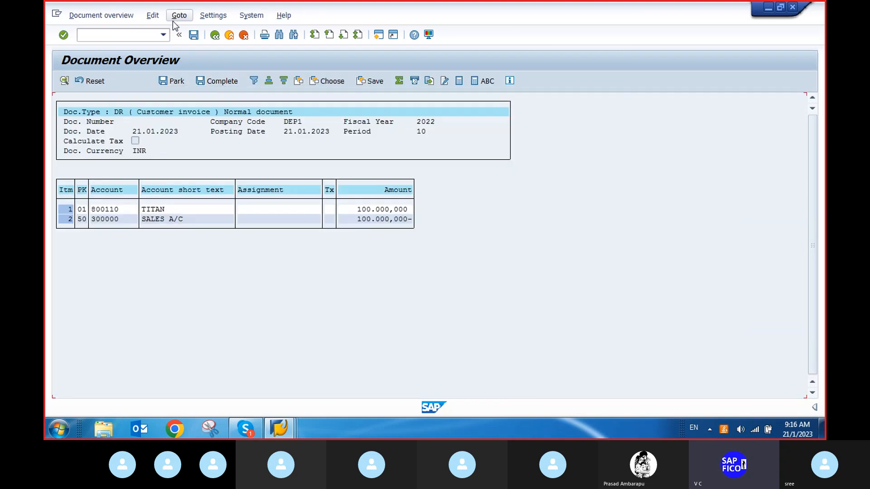
pyautogui.click(194, 35)
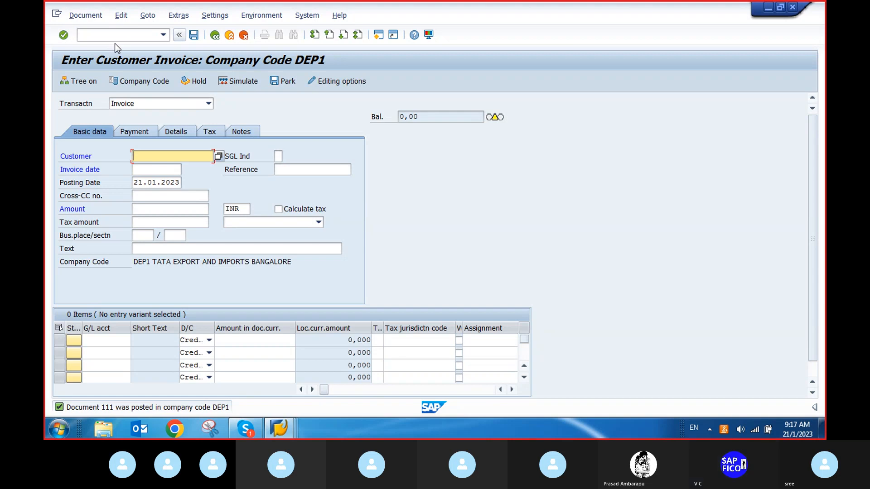
# Exit the invoice transaction back to the SAP Easy Access menu with the /n command.
pyautogui.click(89, 33)
pyautogui.write('/n')
pyautogui.press('Return')
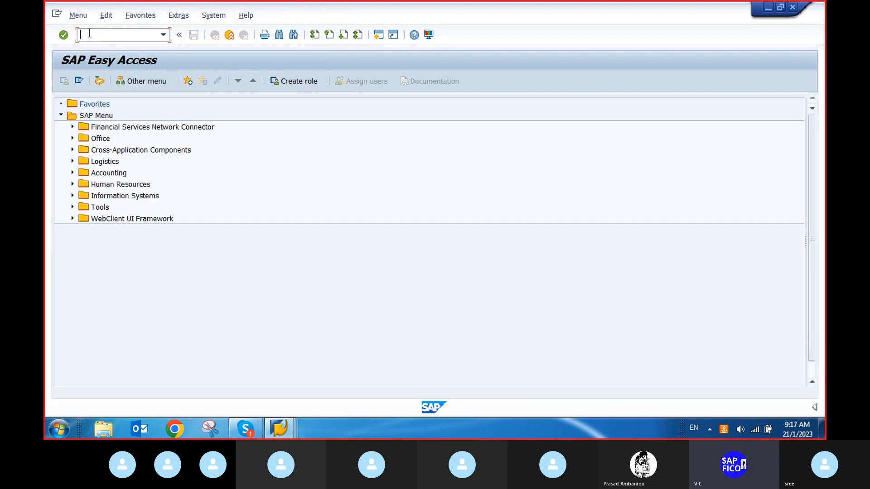